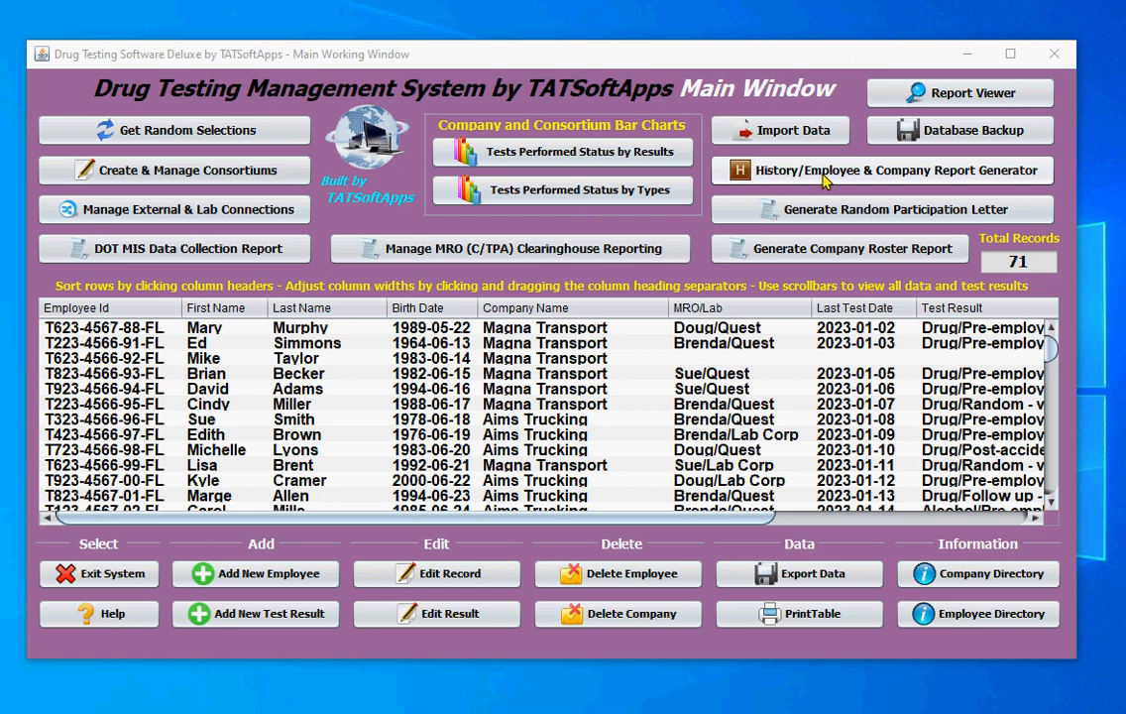
Set up the history reports for 2023-01-01 to 2023-12-31 with Southside Medical Clinic as the reporting company
left_click(825, 178)
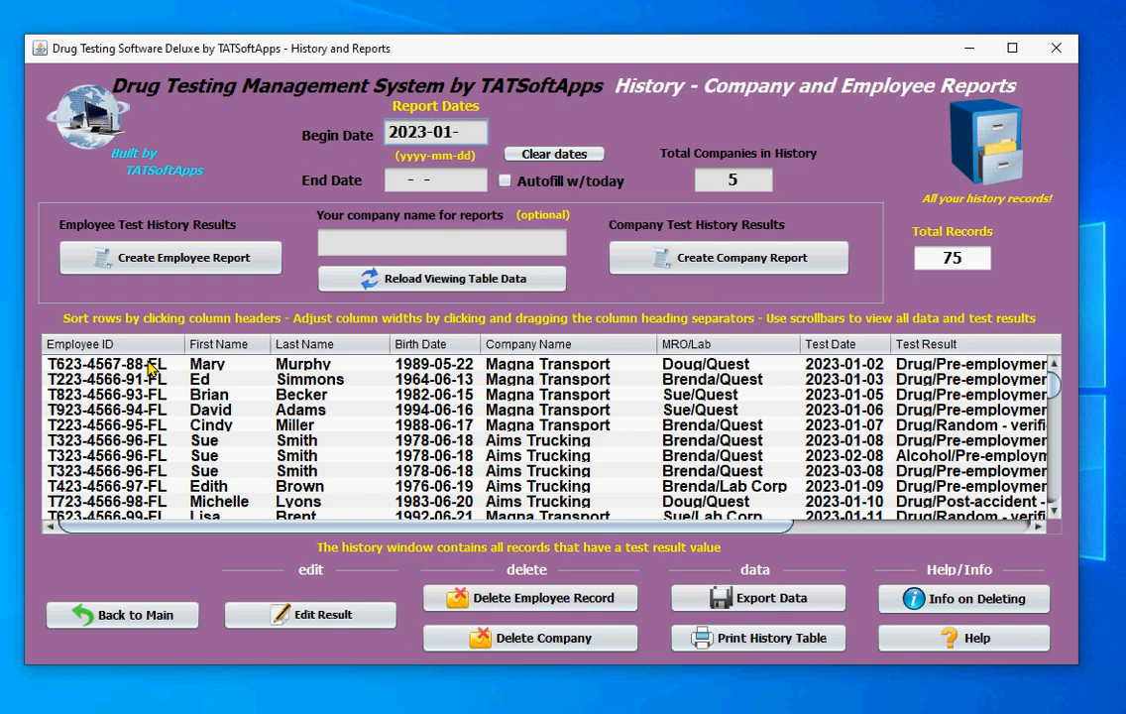
key("Tab")
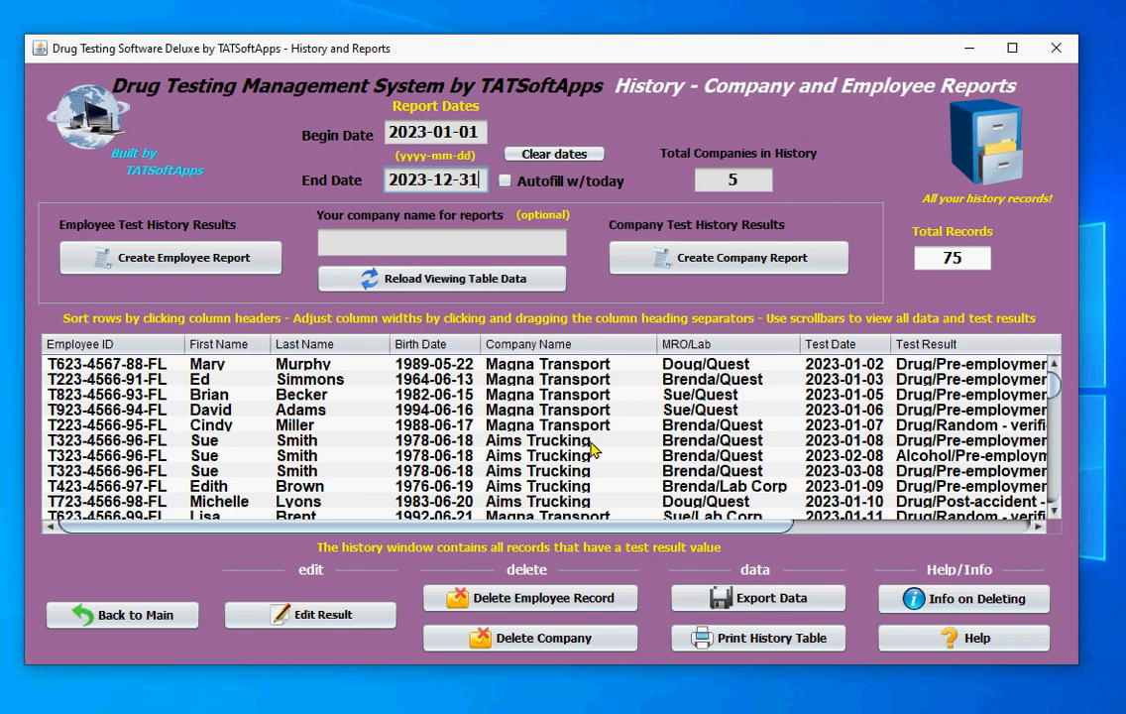
scroll(591, 449, "down", 4)
scroll(580, 437, "up", 4)
left_click(354, 240)
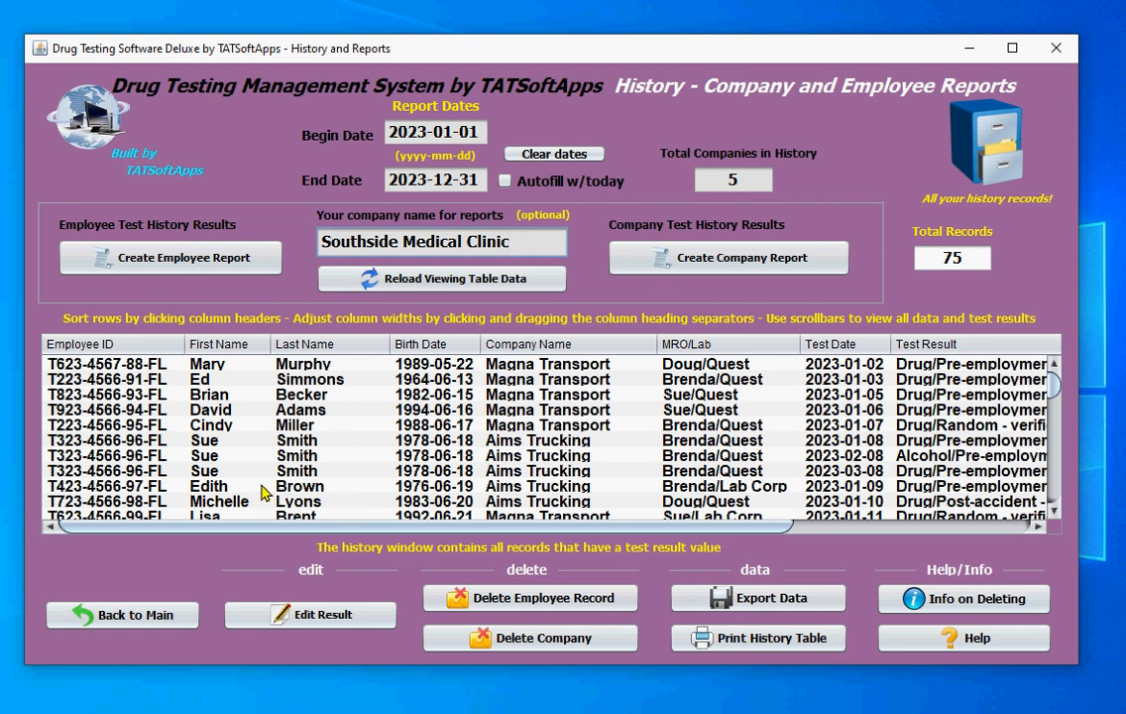
Sort the history records by last name, also trying first name, and locate the Argos Tower employee with several test records
left_click(325, 347)
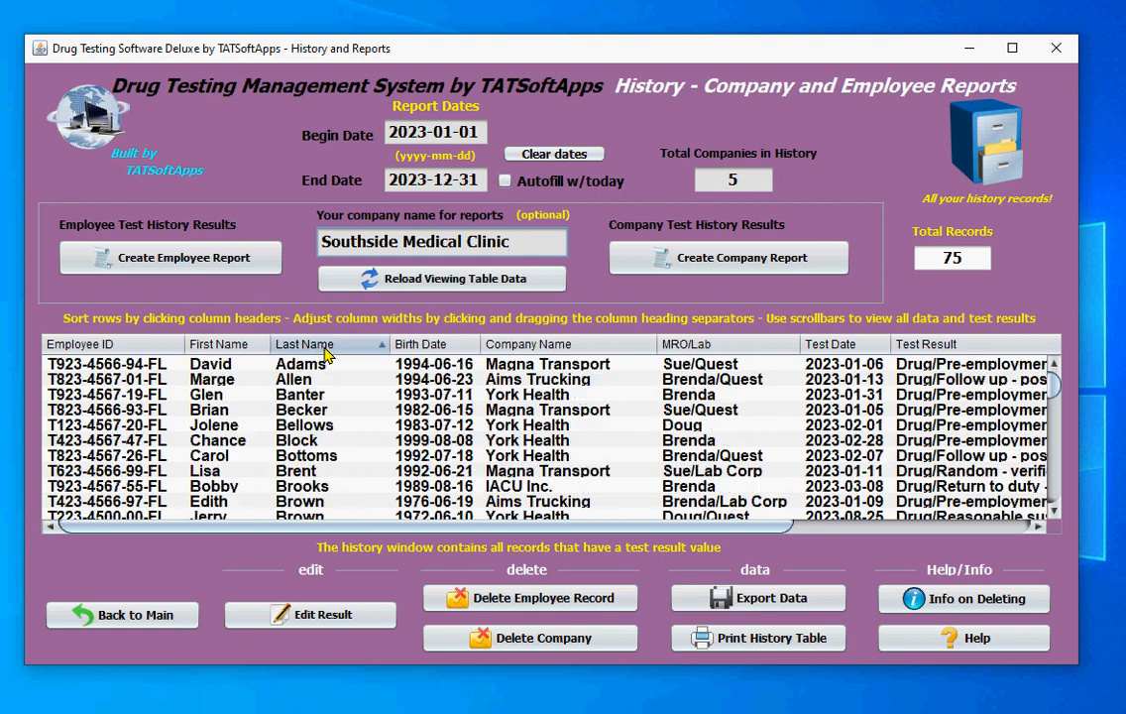
scroll(344, 415, "down", 10)
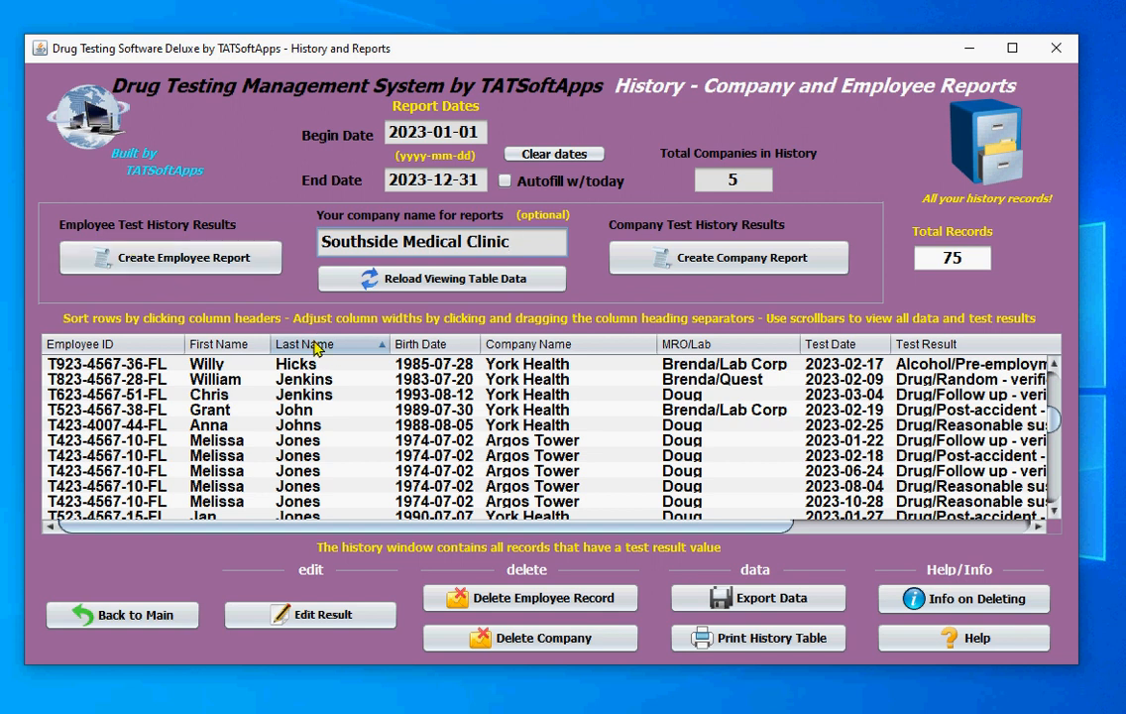
left_click(203, 344)
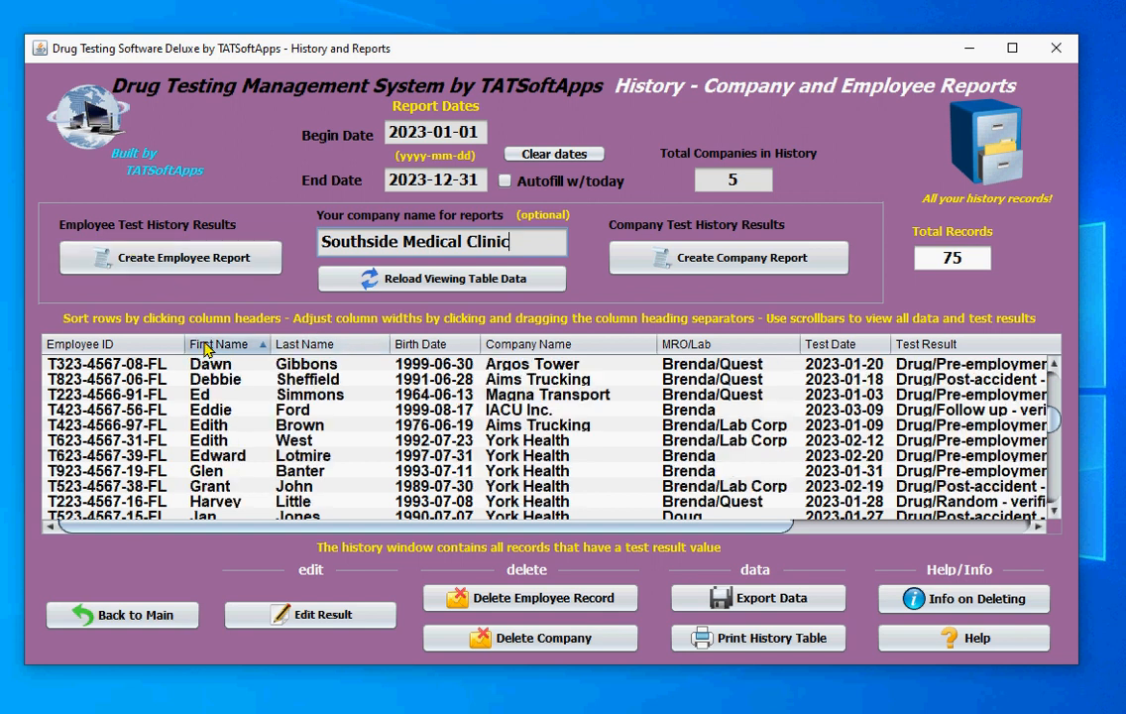
left_click(287, 347)
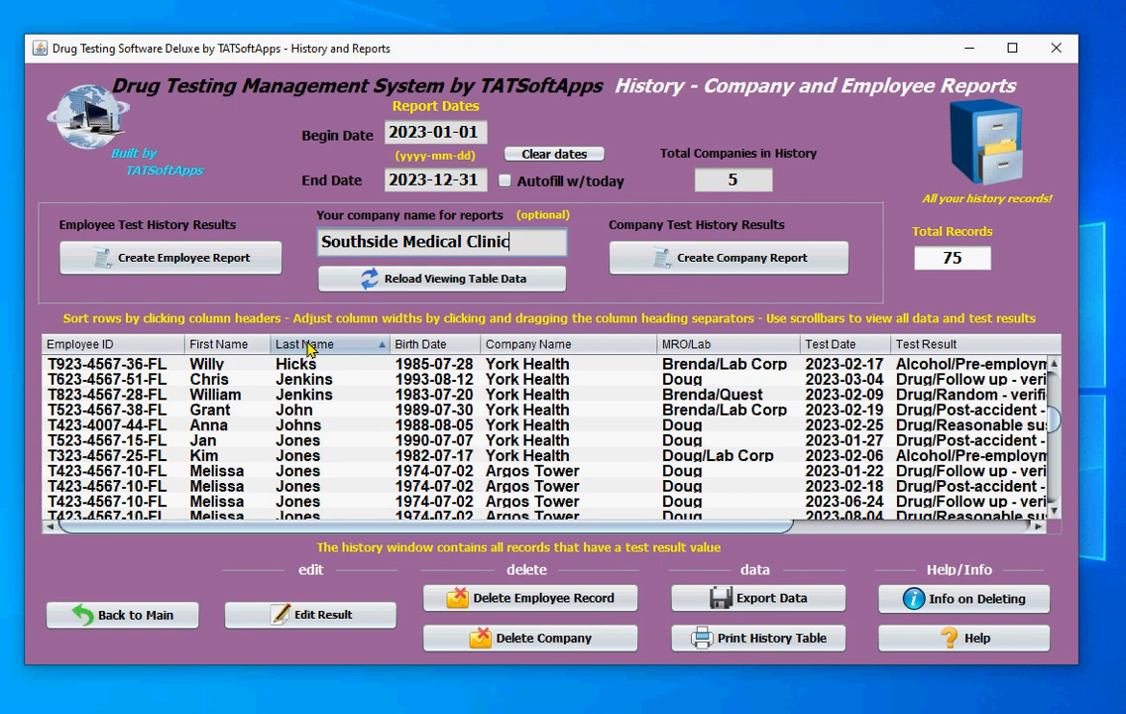
left_click(309, 347)
left_click(308, 347)
left_click(309, 347)
left_click(308, 347)
scroll(297, 356, "down", 1)
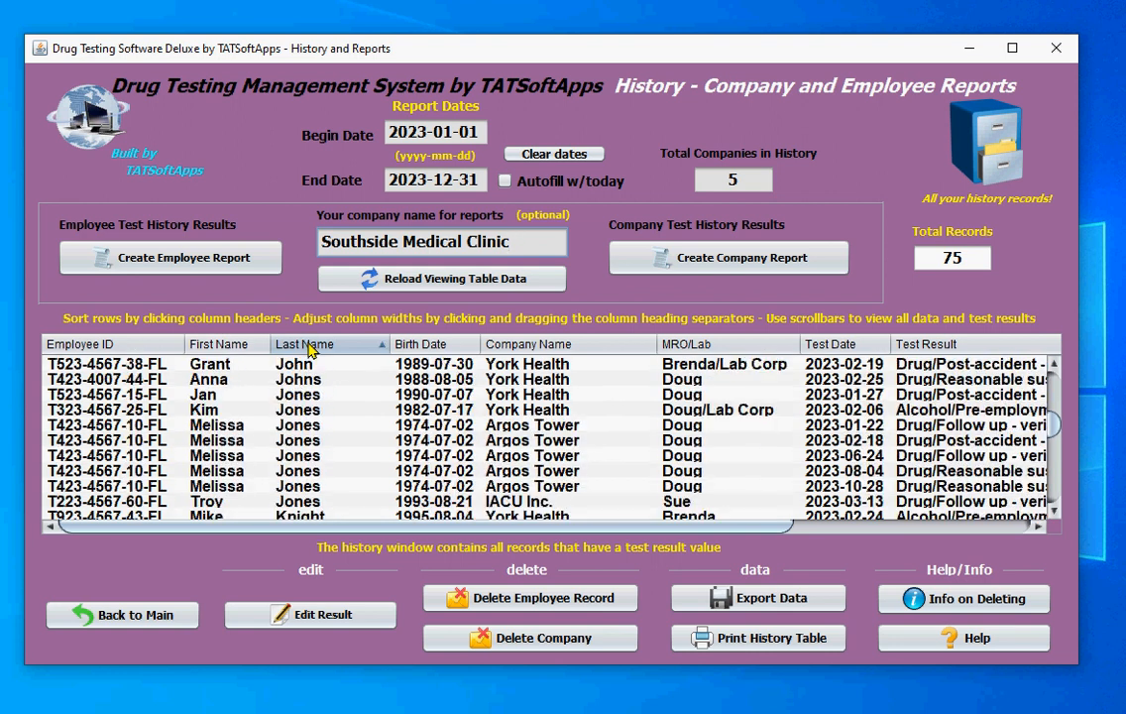
Create an employee report from the Argos Tower employee's 2023-01-22 test record and dismiss its messages
left_click(207, 428)
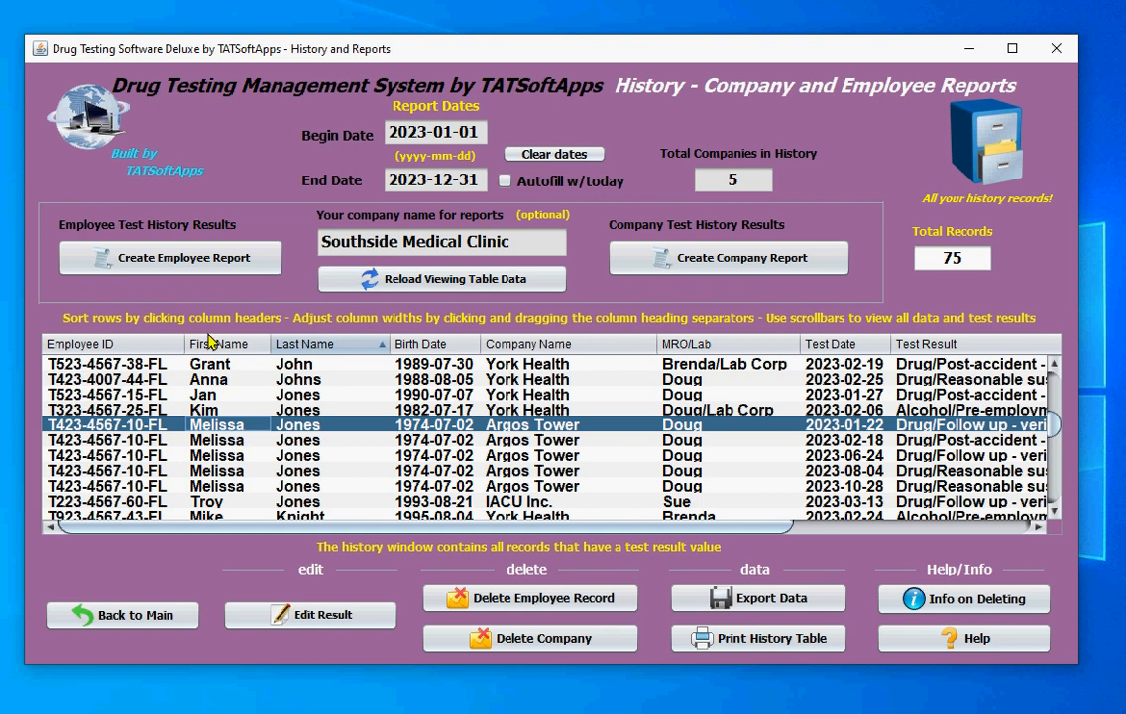
left_click(175, 266)
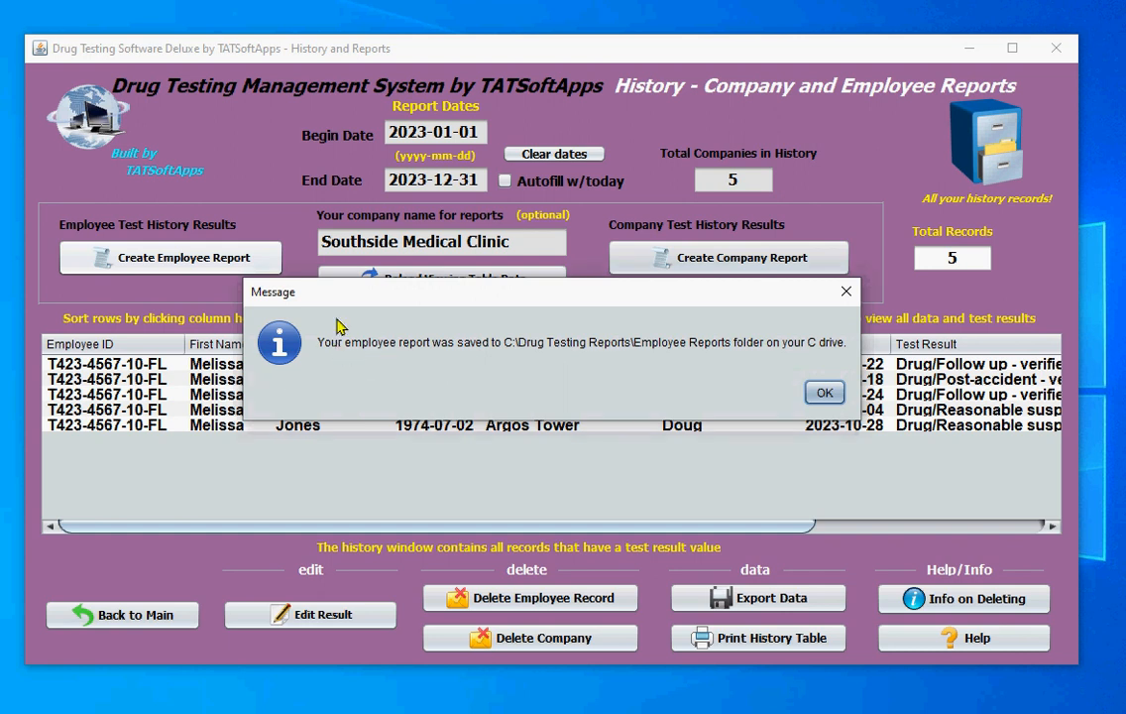
left_click_drag(376, 293, 486, 481)
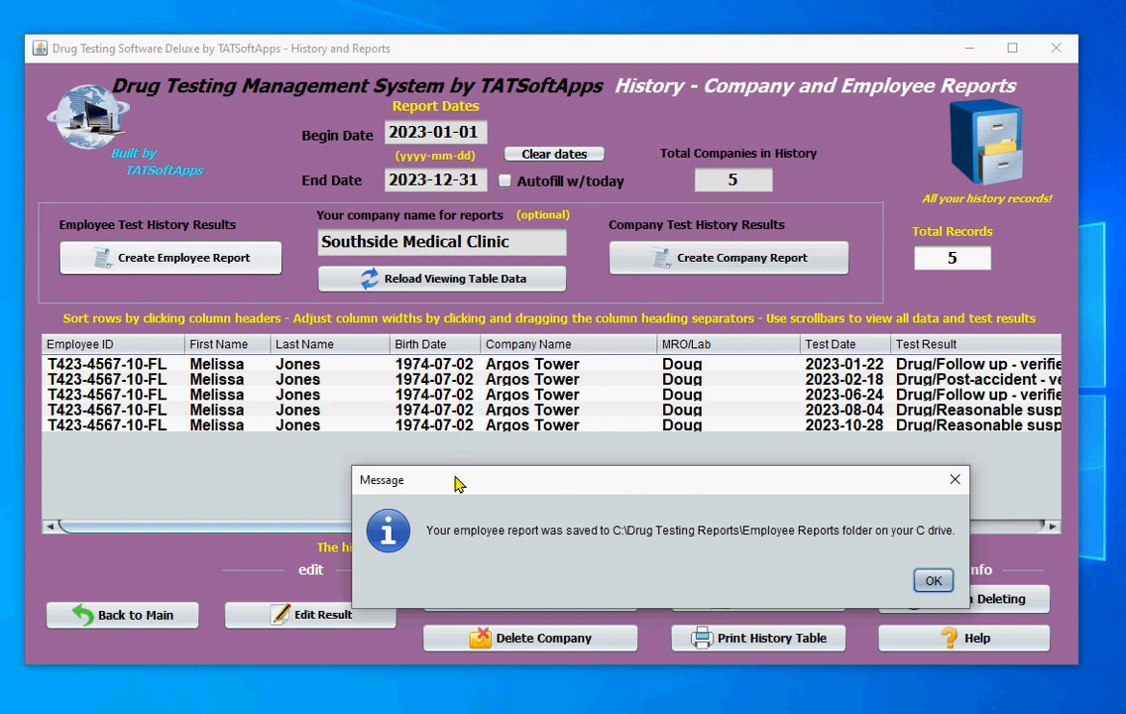
left_click_drag(456, 481, 373, 330)
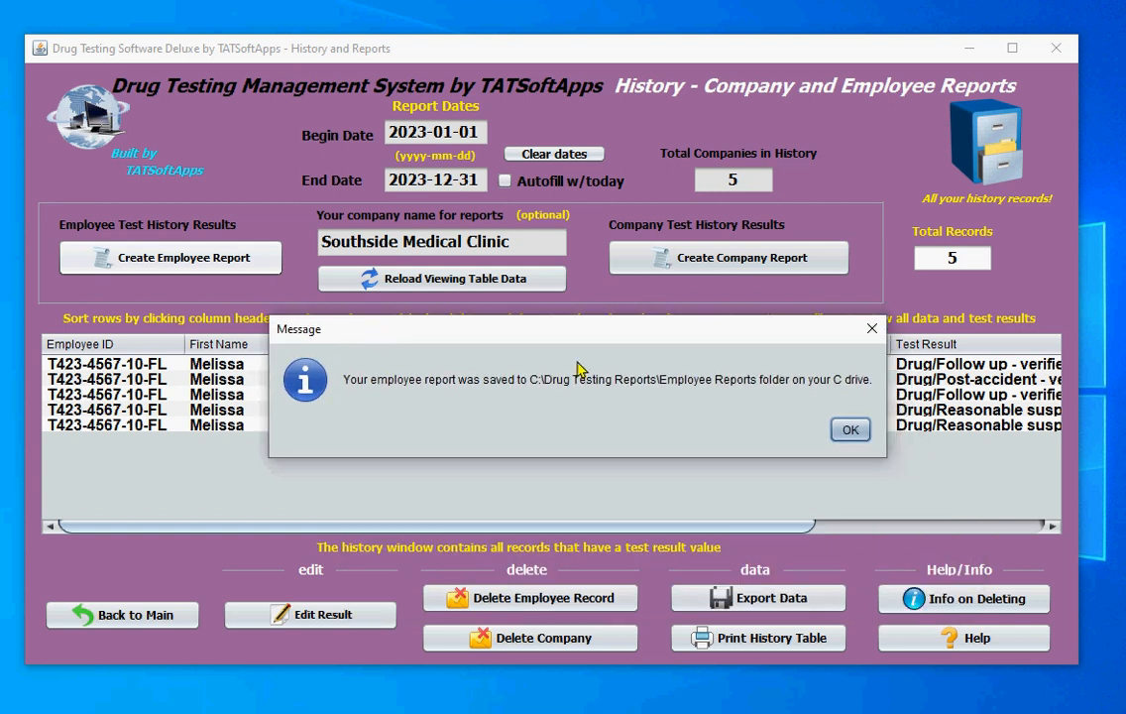
left_click(839, 435)
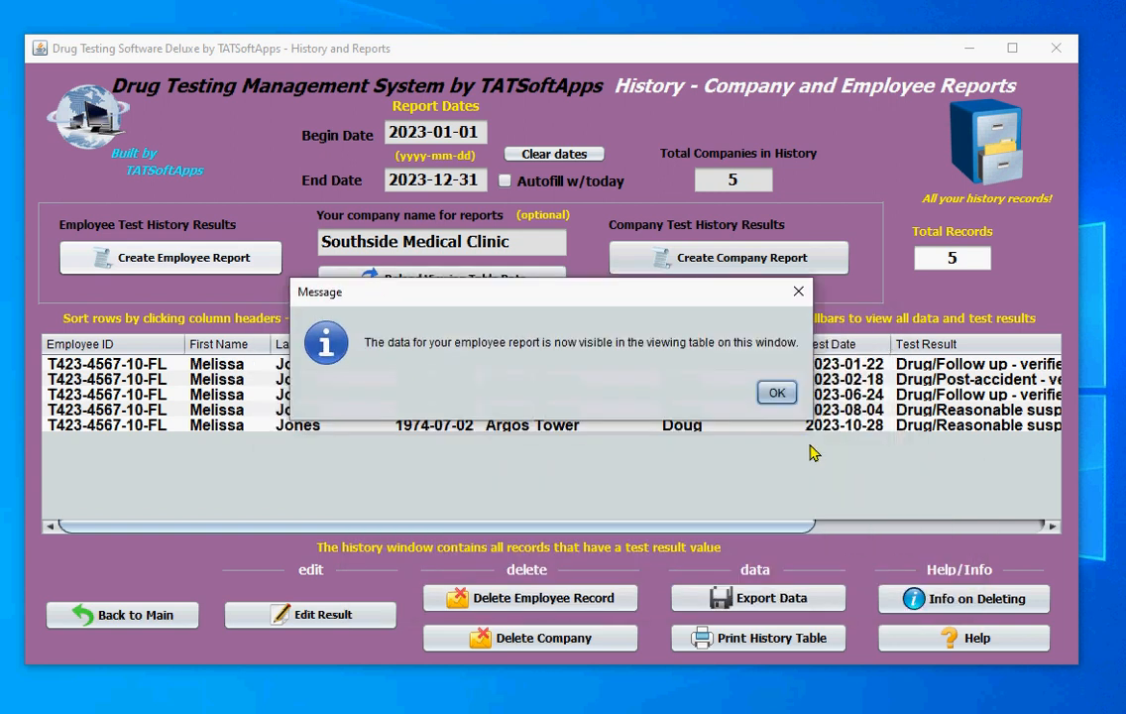
left_click(773, 394)
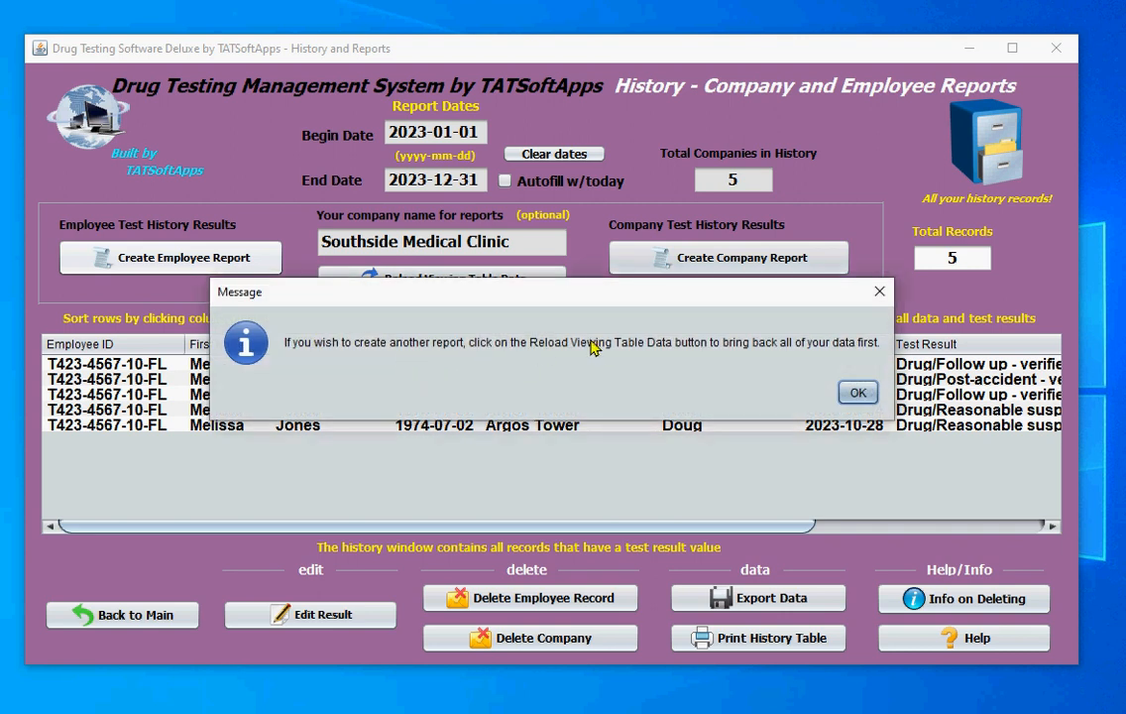
key("Return")
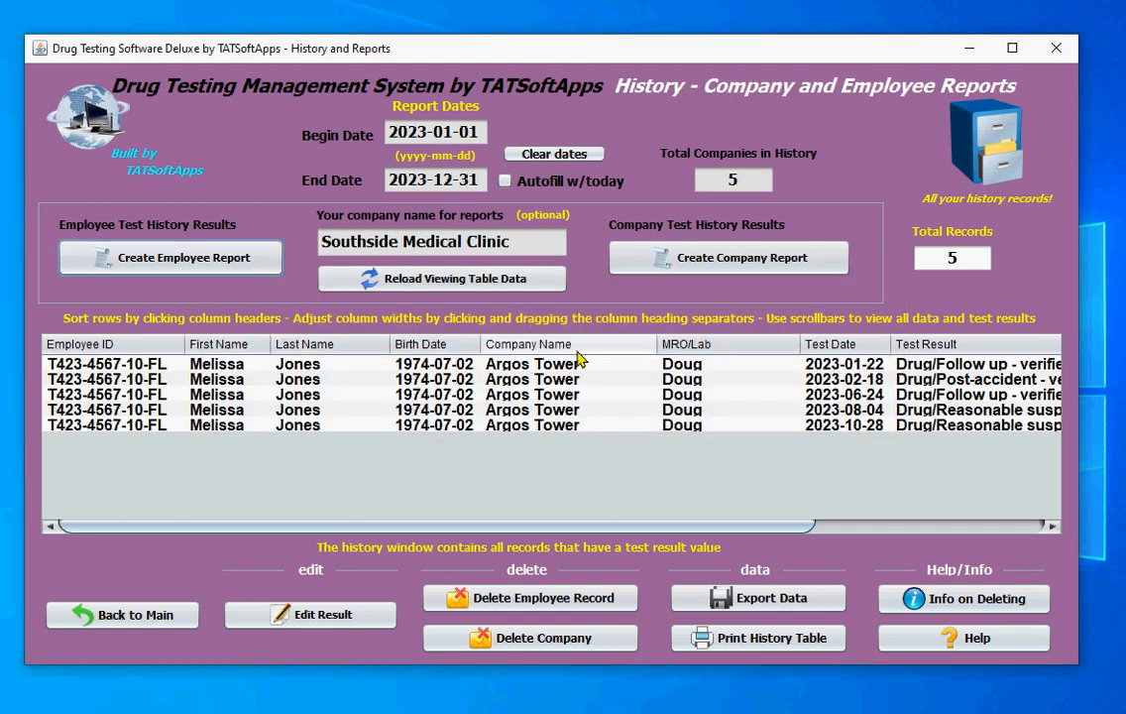
Reload all history records into the table and sort them by last name to locate the Argos Tower entries
left_click(401, 280)
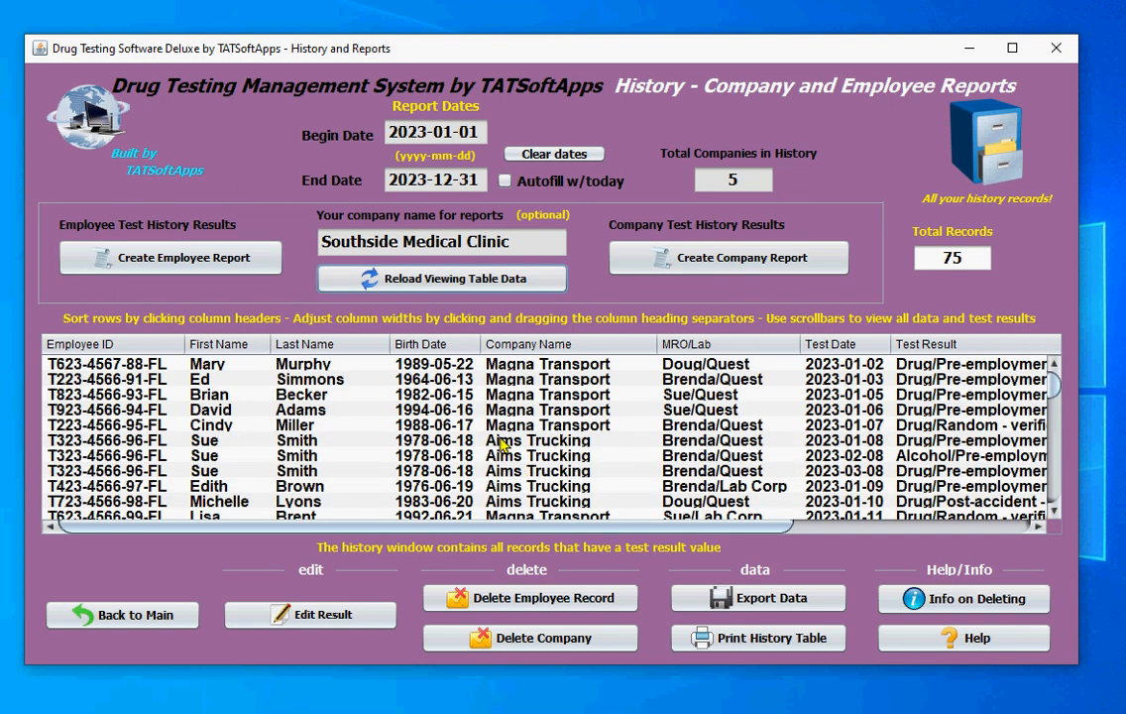
scroll(523, 433, "down", 1)
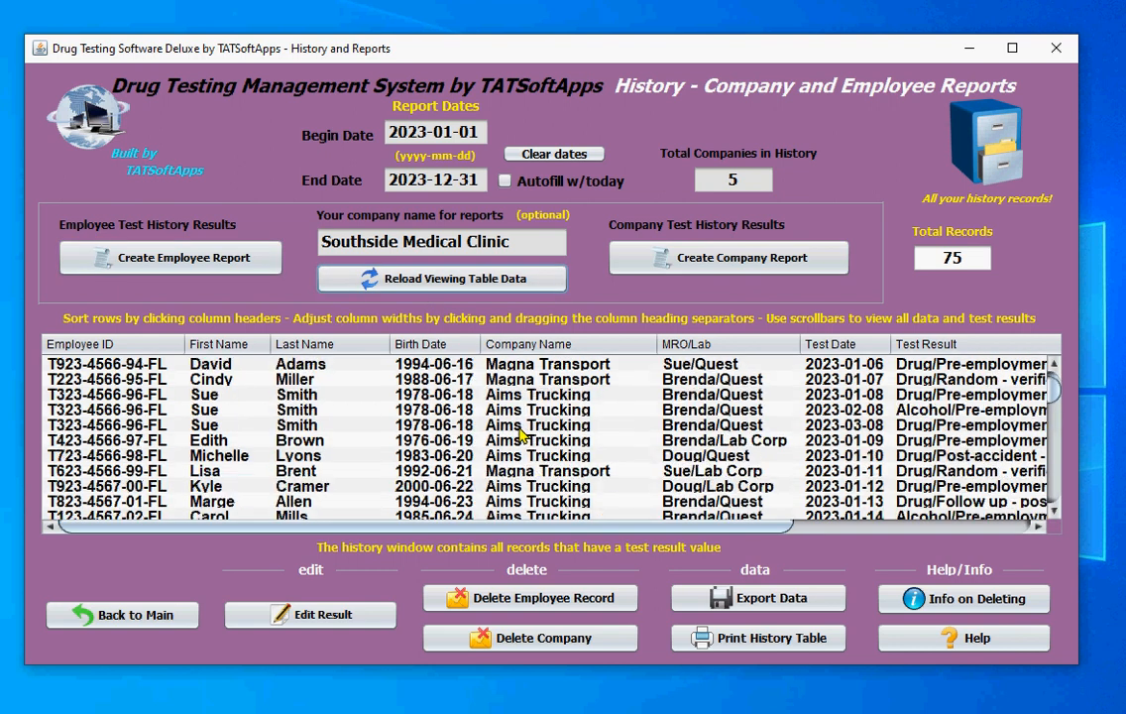
left_click(298, 347)
scroll(338, 412, "down", 12)
scroll(337, 414, "down", 2)
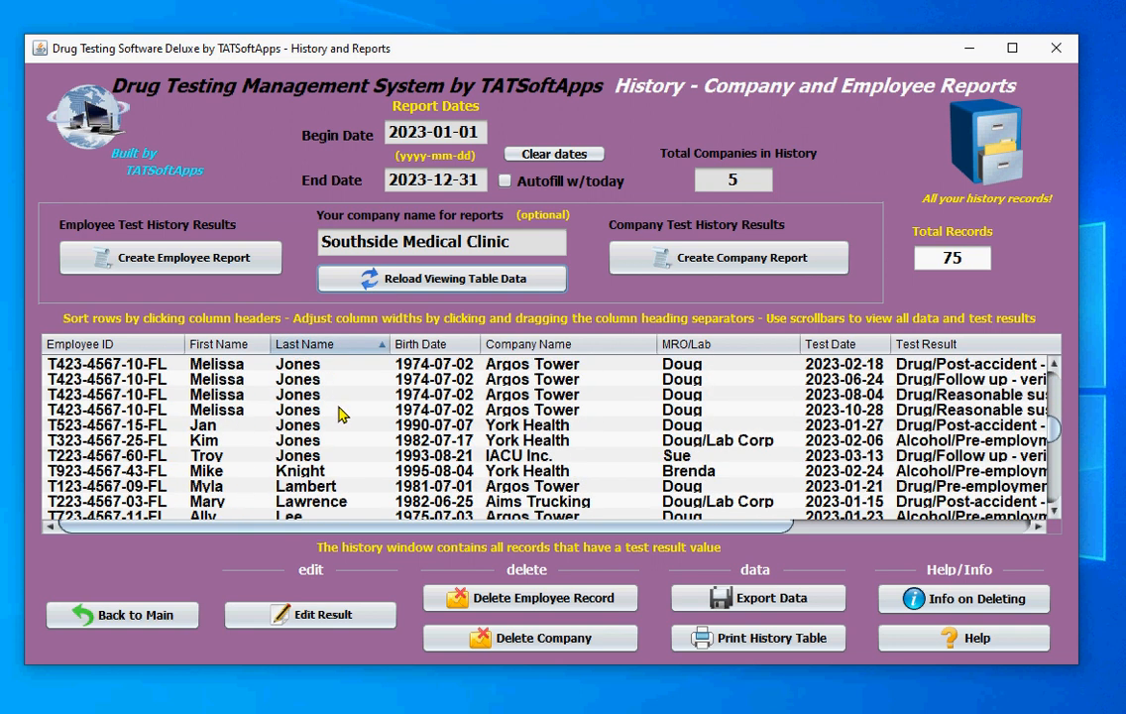
Create a company report for Argos Tower from its 2023-06-24 test record and dismiss its messages
left_click(501, 379)
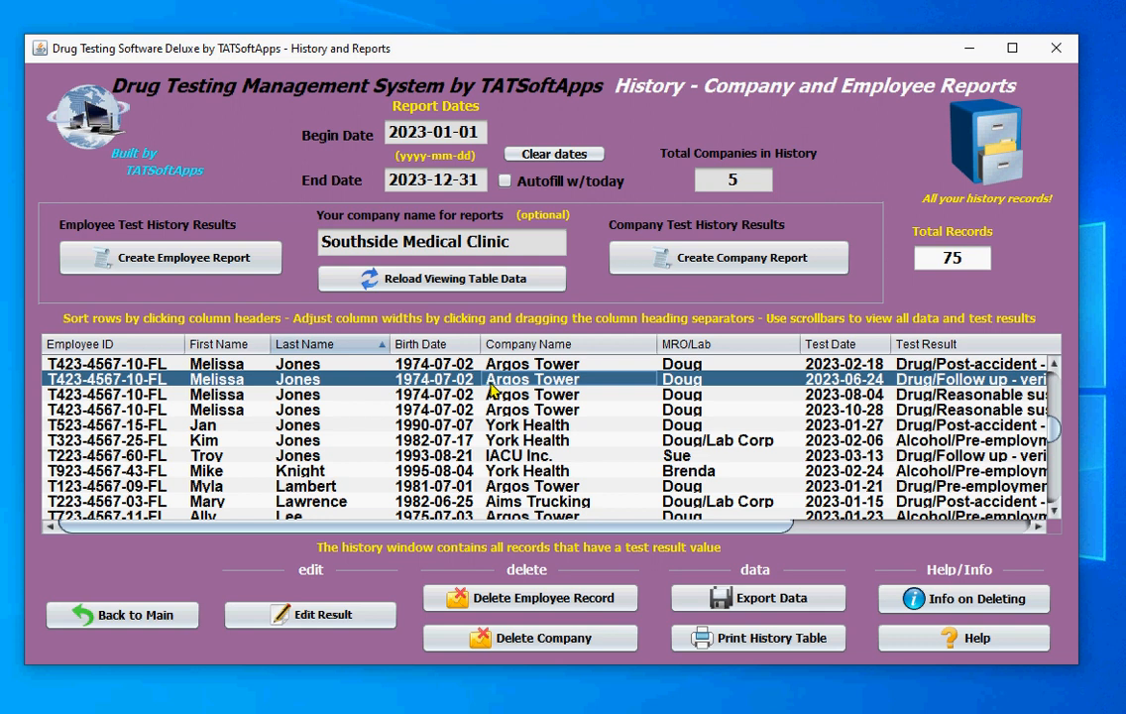
left_click(703, 262)
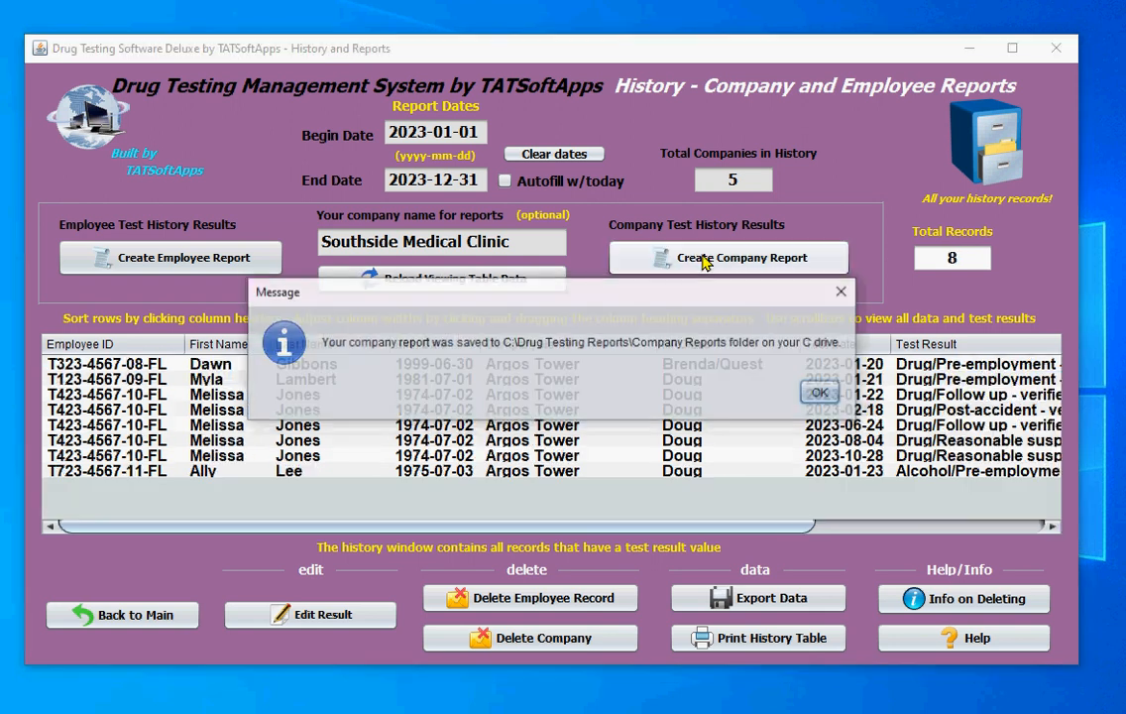
left_click(820, 394)
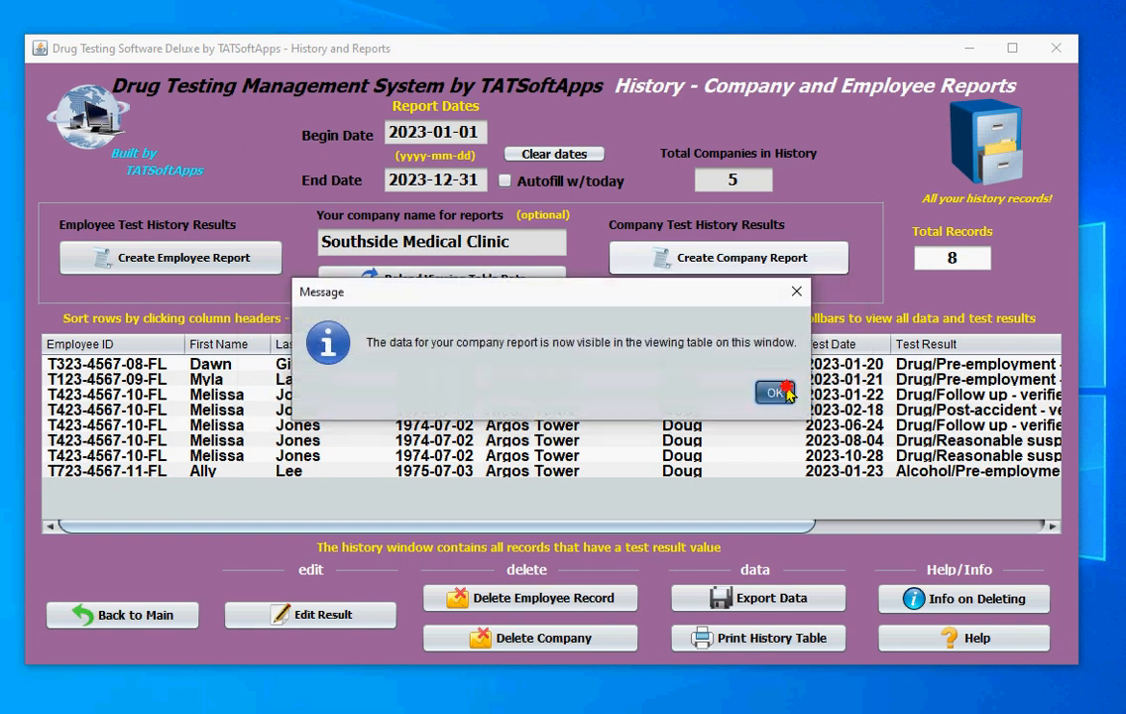
left_click(777, 392)
left_click(859, 393)
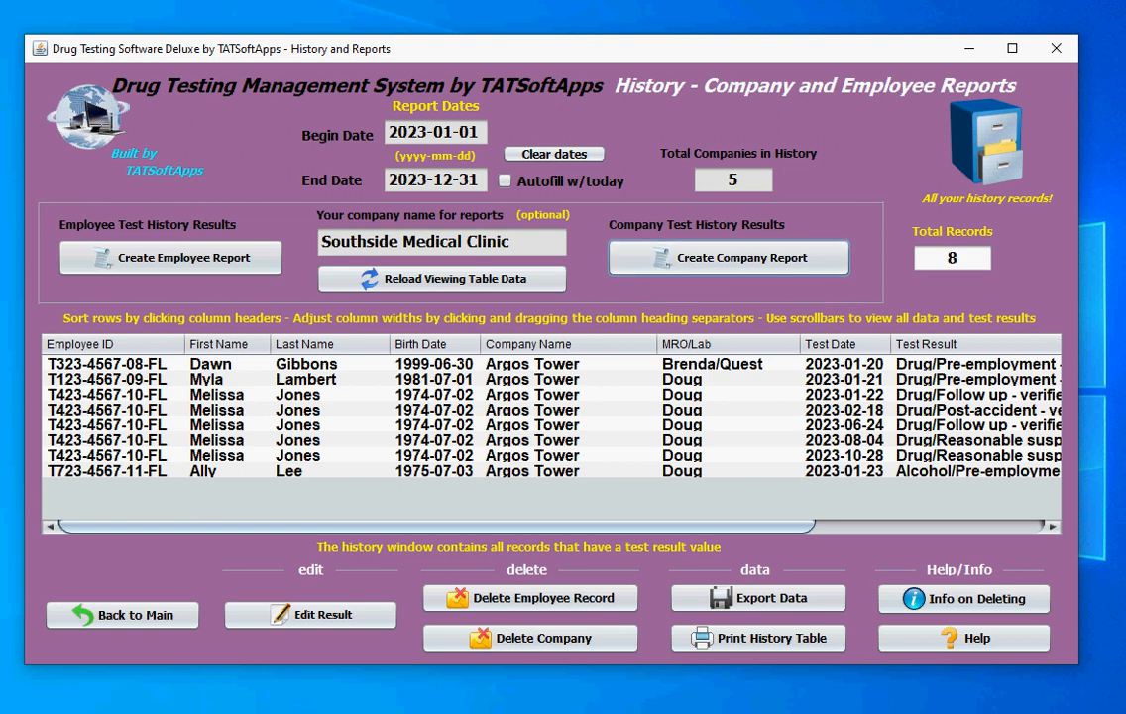
Return to the main window and open the Employee Reports folder through the Report Viewer
left_click(144, 616)
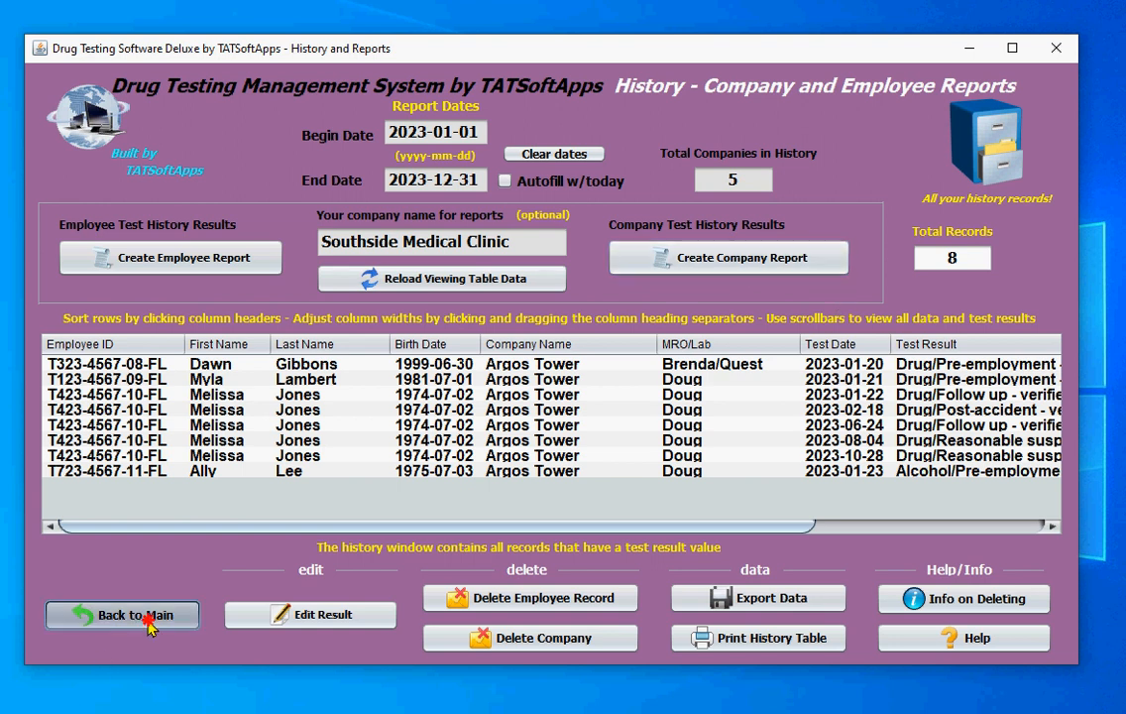
left_click(902, 93)
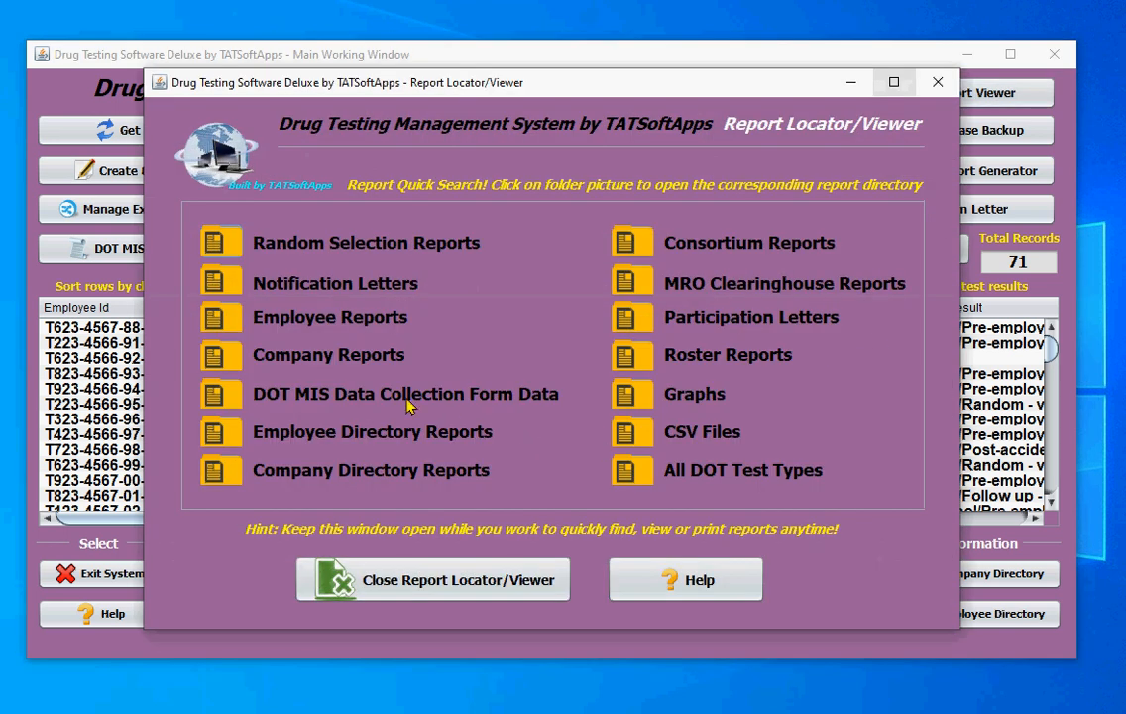
left_click(220, 322)
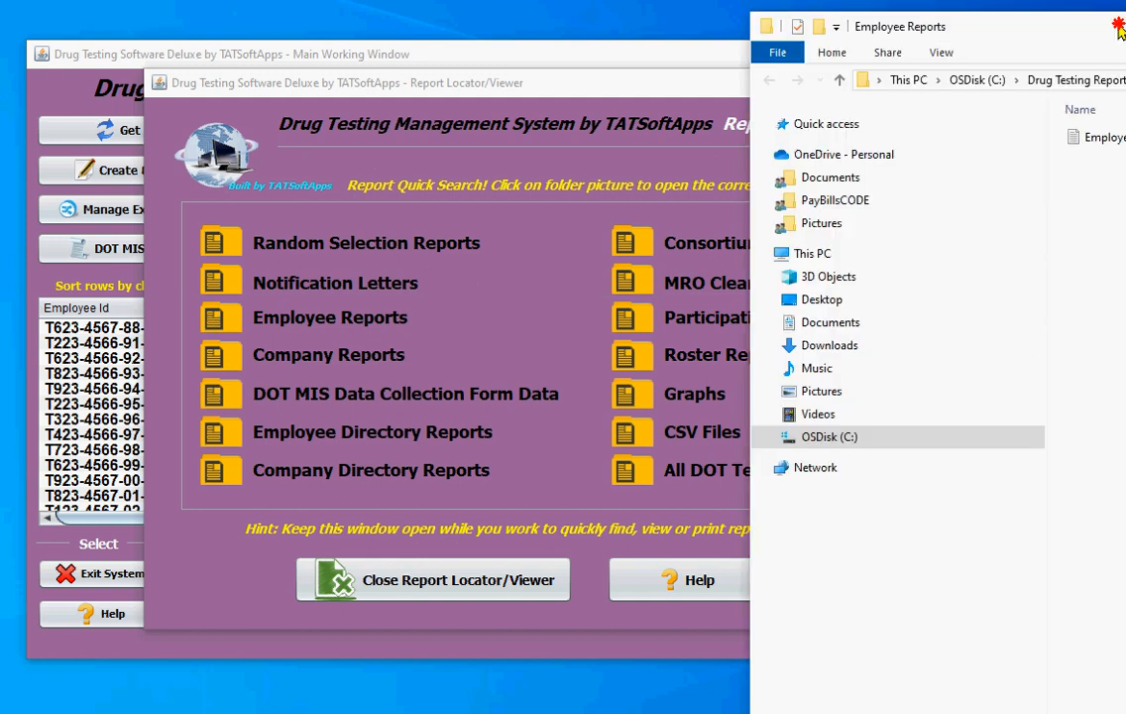
Move the Employee Reports folder window so its contents are in view, and close it
left_click_drag(1115, 21, 378, 23)
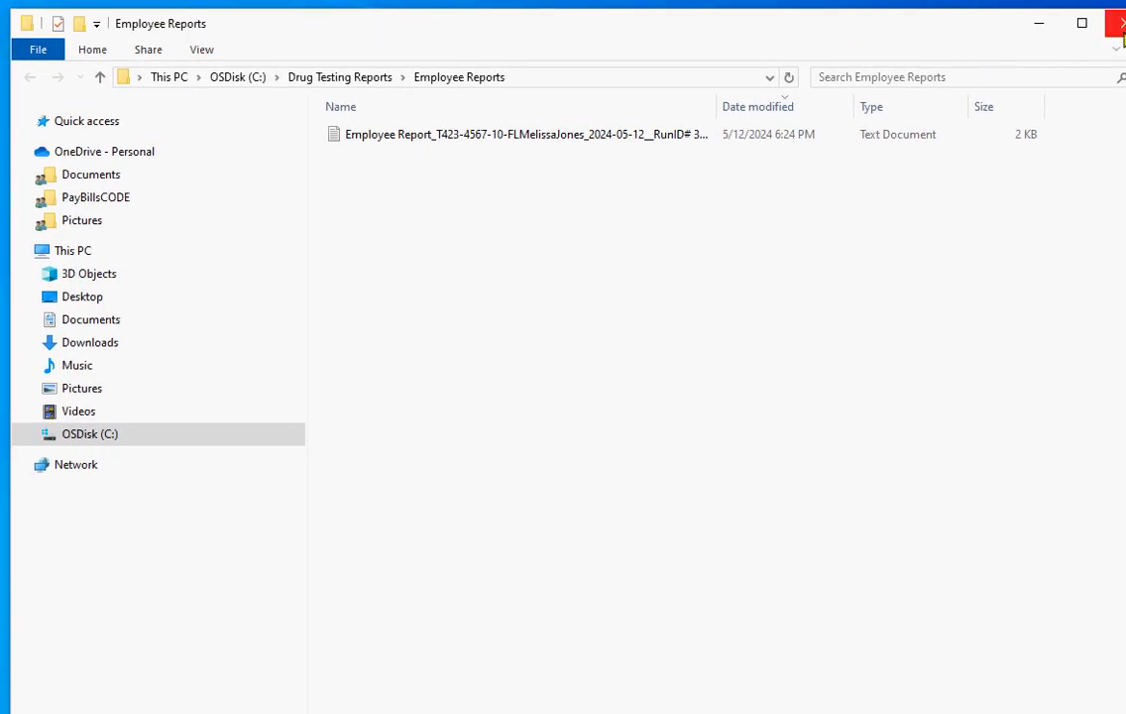
left_click_drag(1015, 33, 1071, 21)
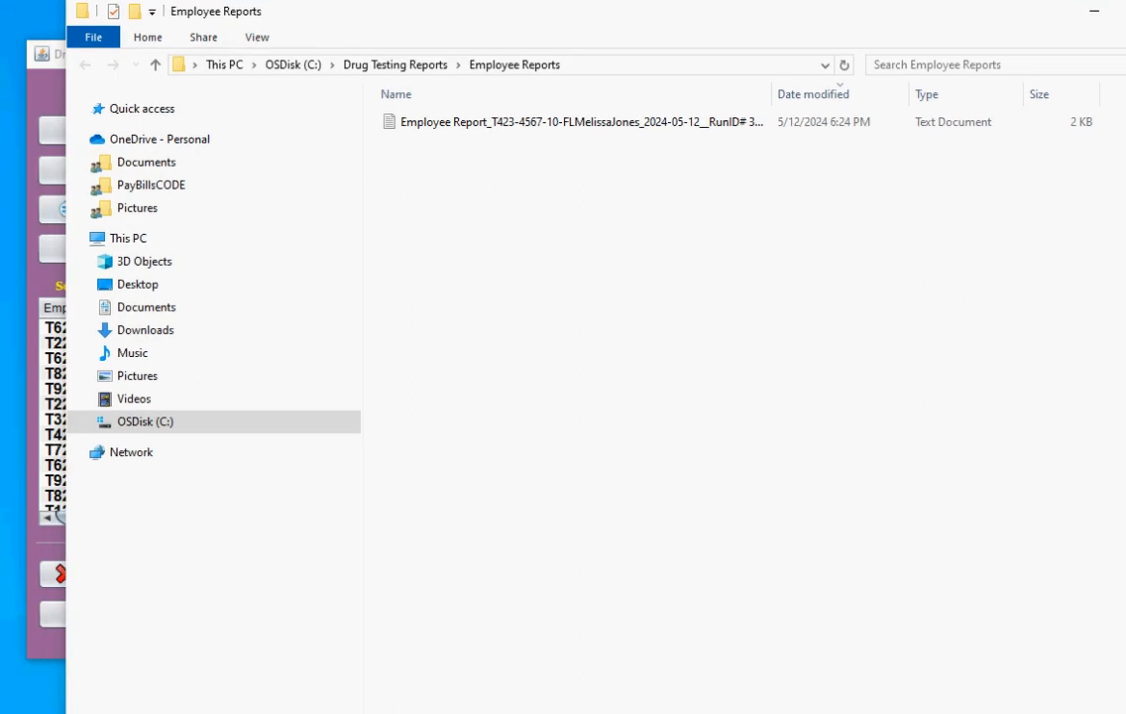
left_click(1125, 12)
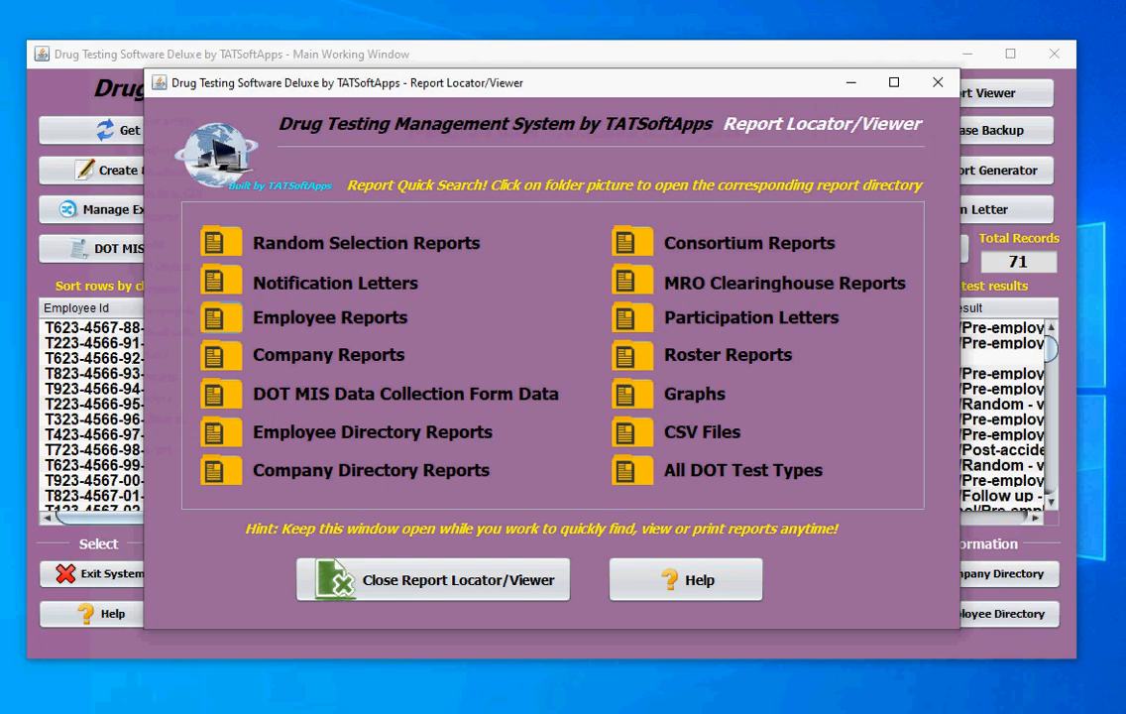
Reopen the Employee Reports folder, widen its Name column, and open the saved employee report file dated 2024-05-12
left_click(216, 333)
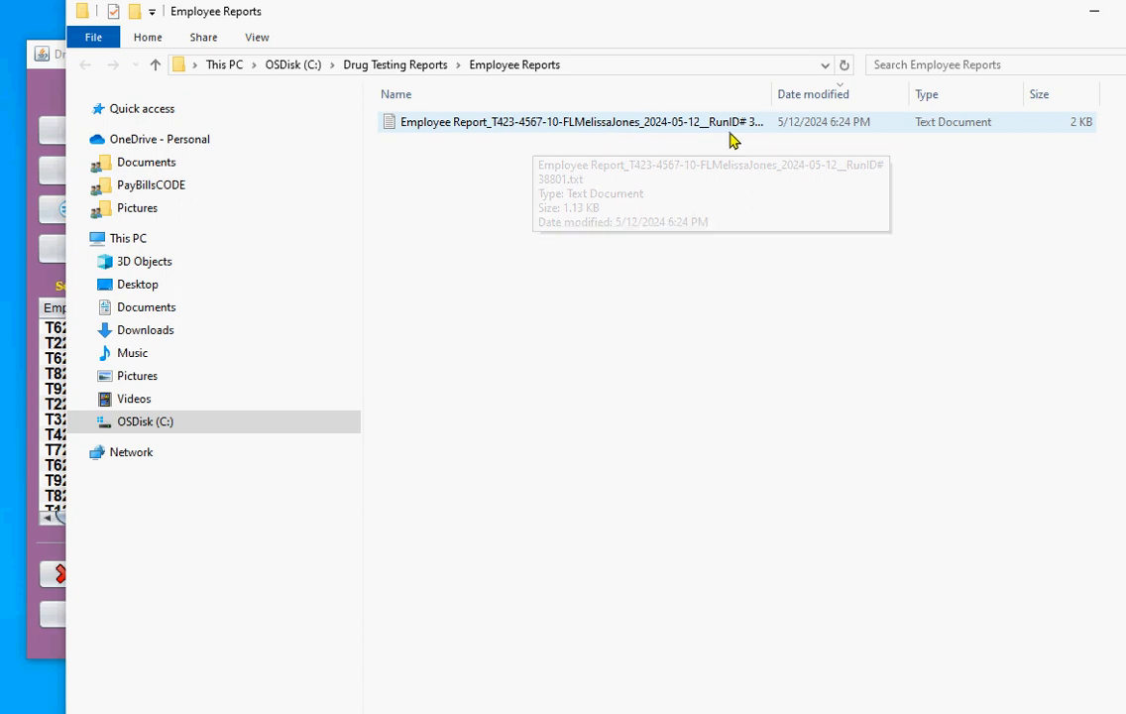
left_click_drag(772, 94, 794, 95)
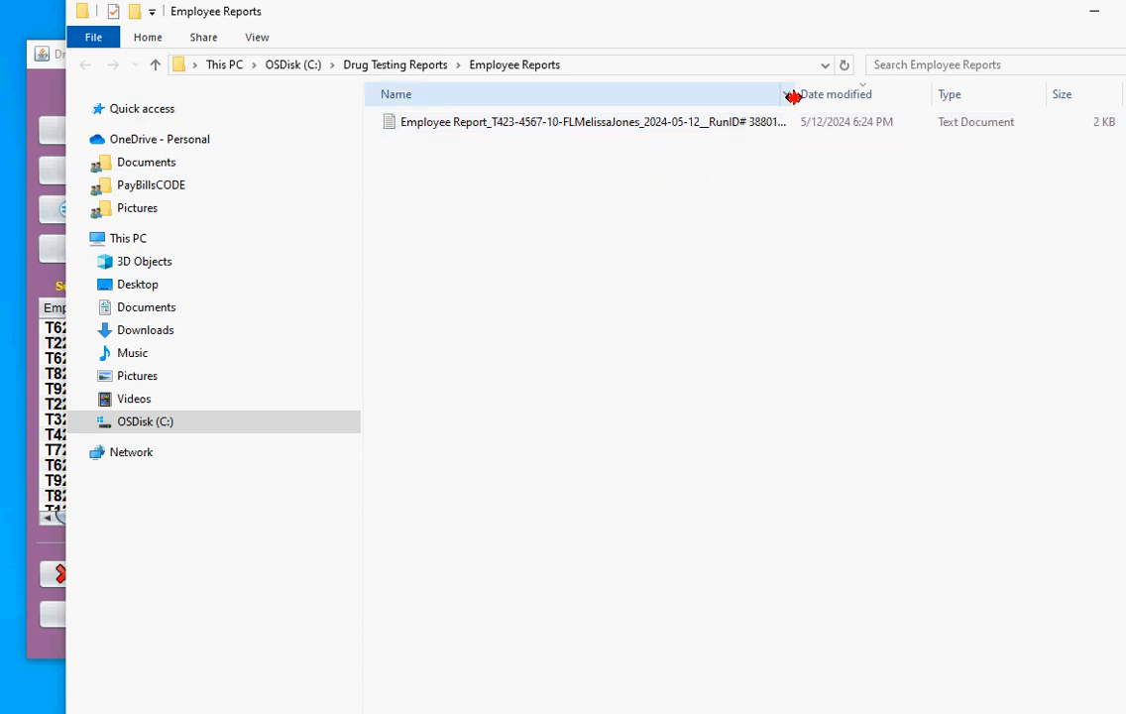
double_click(522, 127)
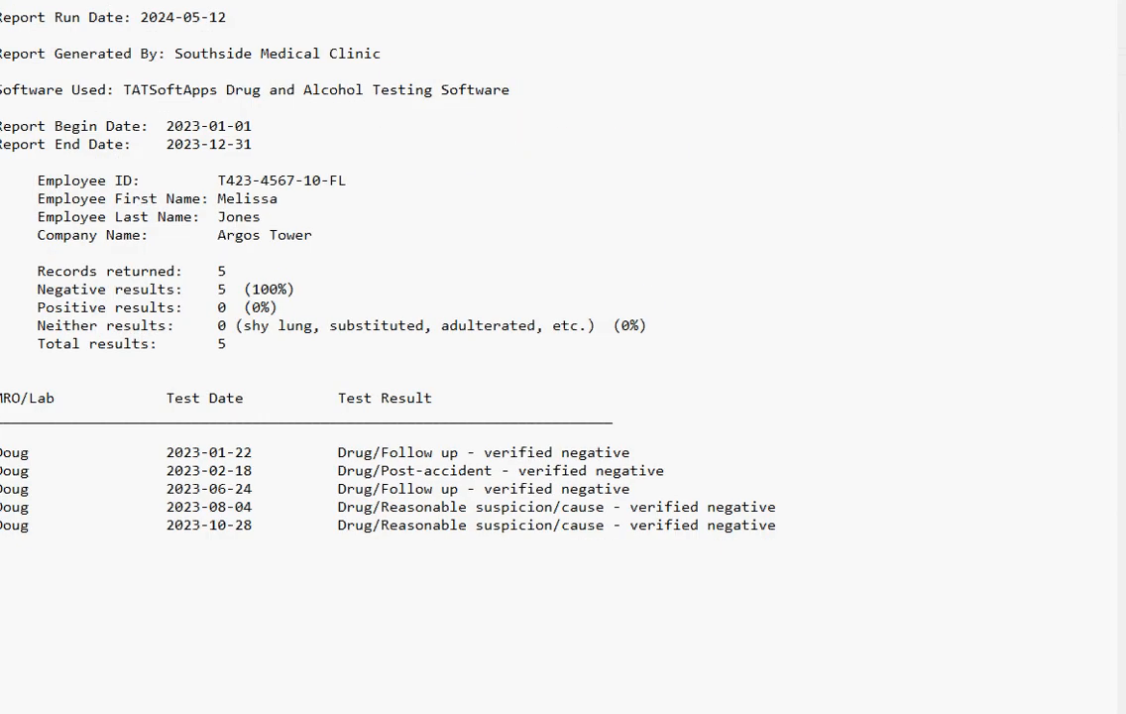
Reposition the employee report window and examine the report's header, result summary and list of tests
left_click_drag(432, 0, 501, 5)
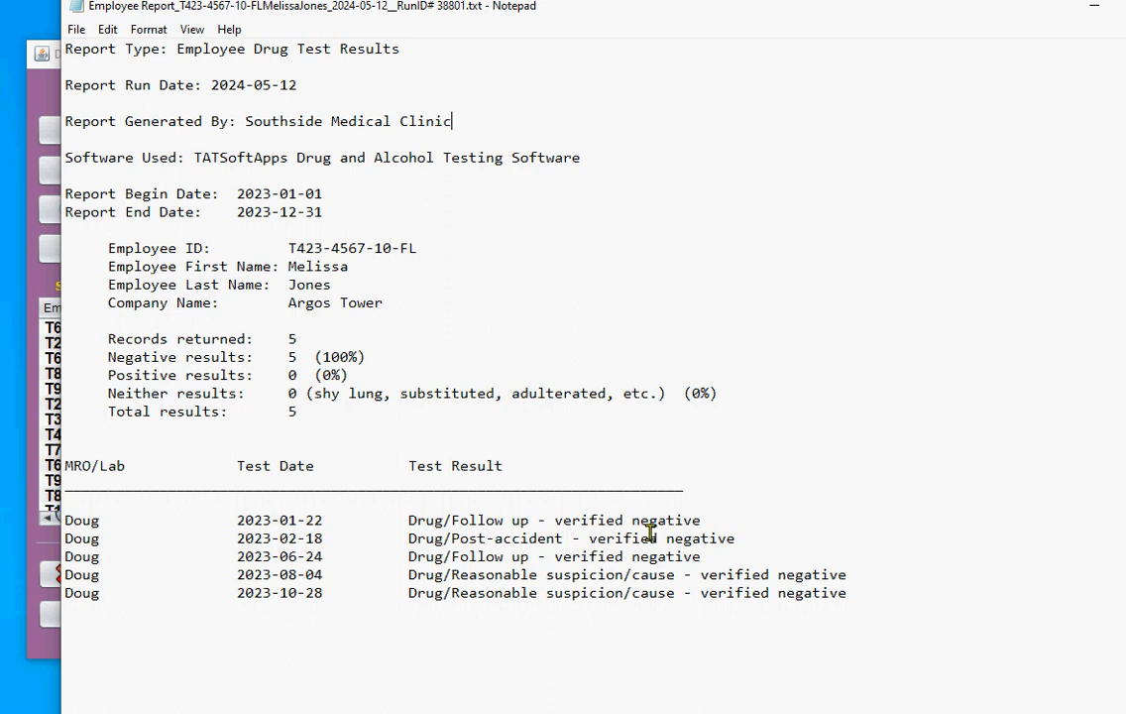
left_click(482, 28)
left_click_drag(854, 13, 990, 42)
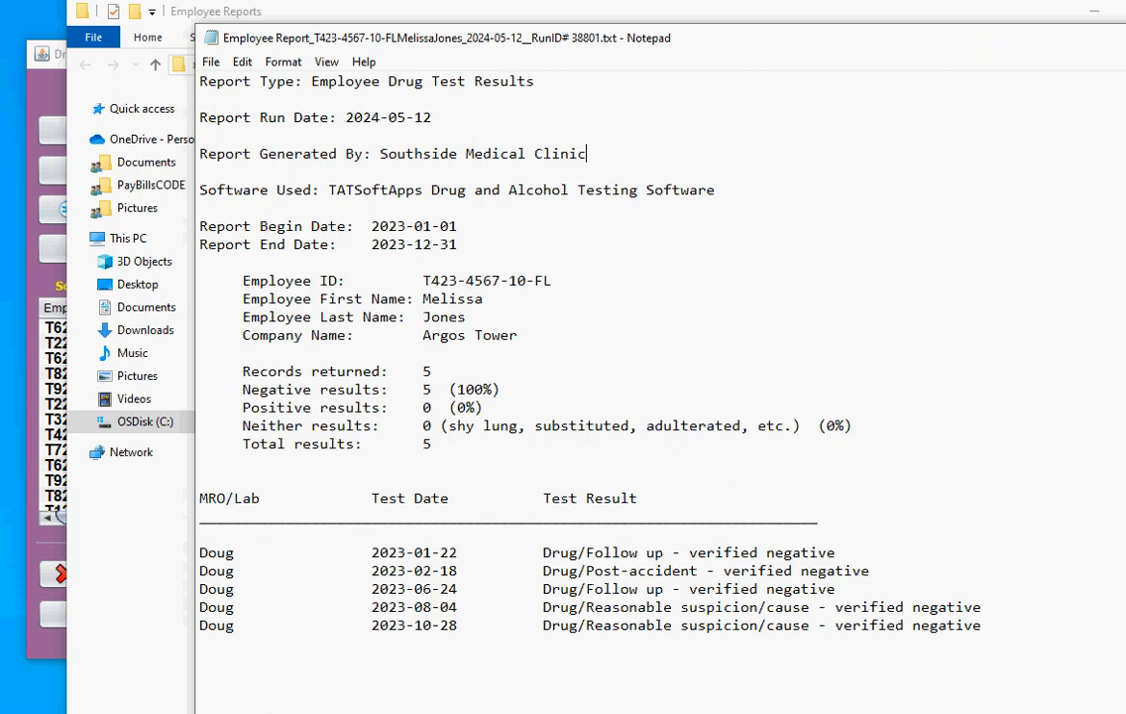
left_click_drag(516, 41, 604, 0)
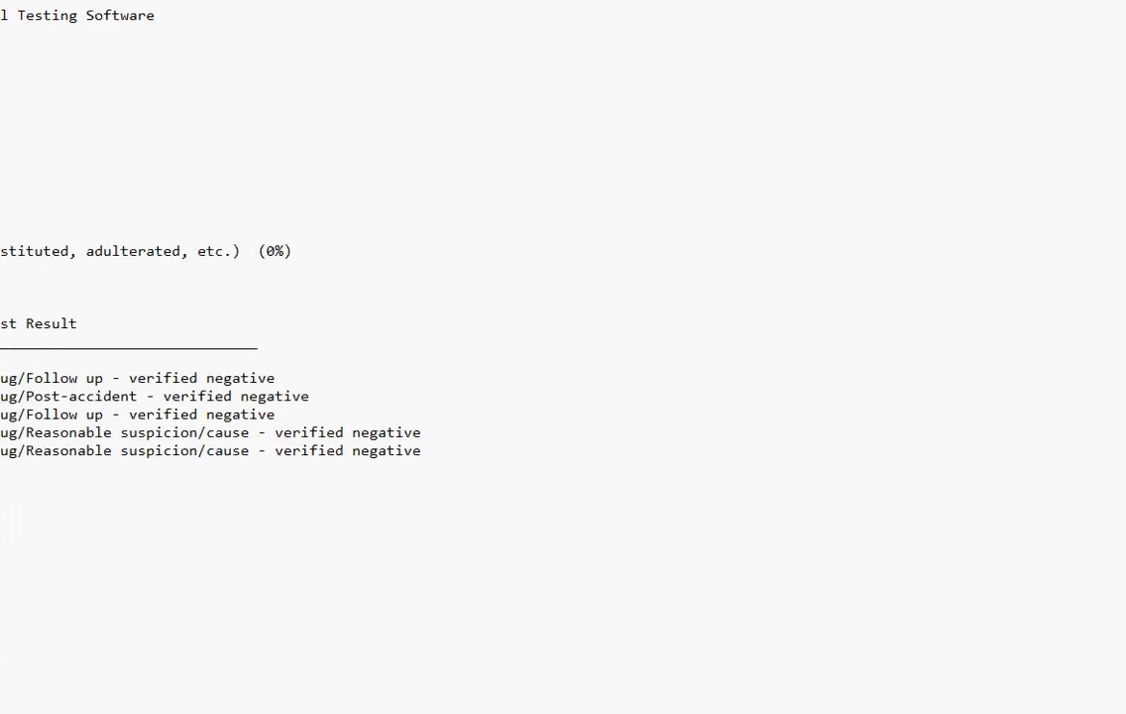
left_click(1125, 0)
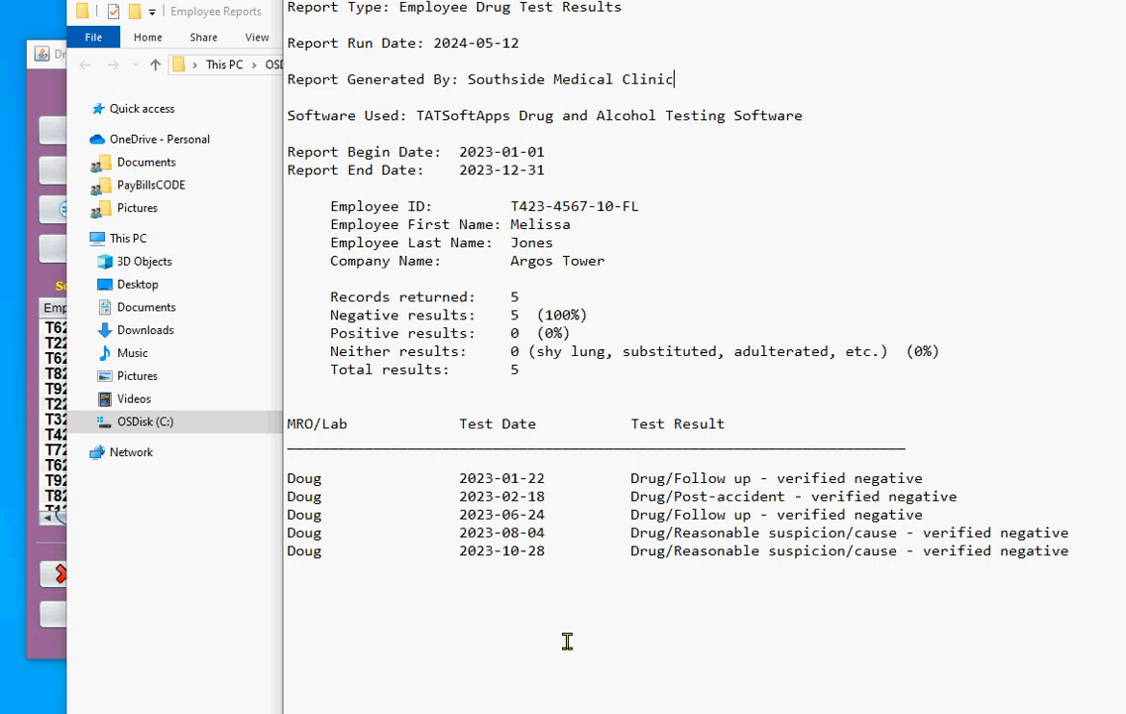
Reposition and close the employee report, close the Employee Reports folder, and minimize the Report Locator/Viewer to return to the main window
left_click_drag(756, 1, 540, 78)
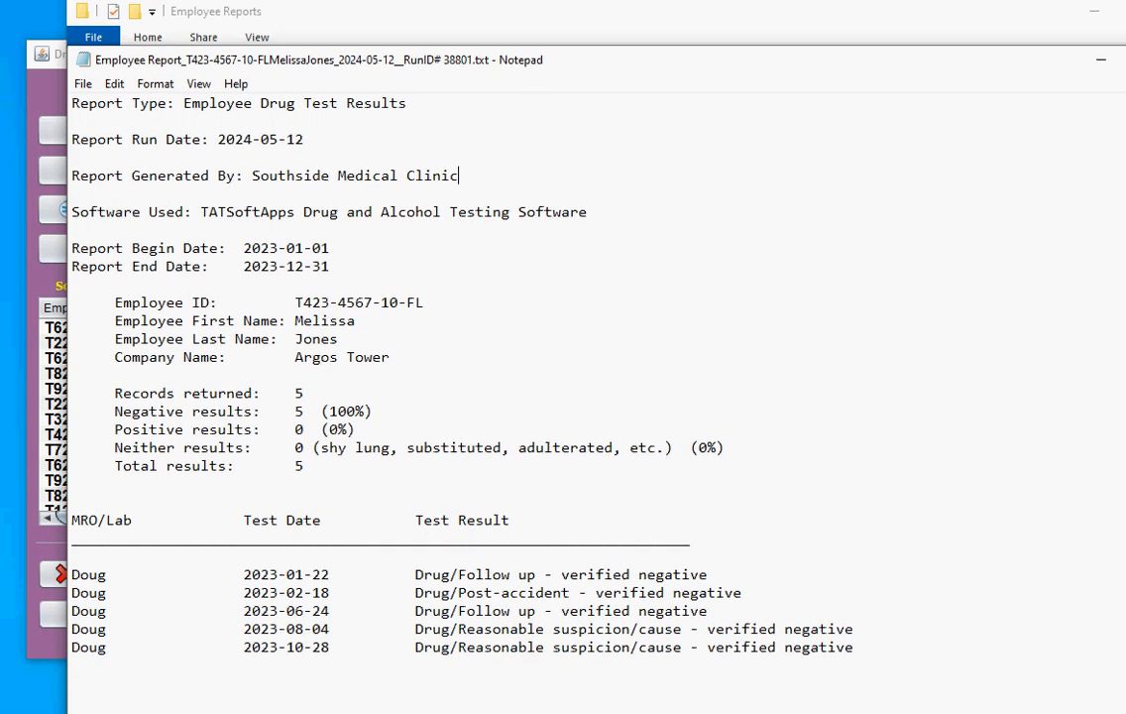
key("alt+F4")
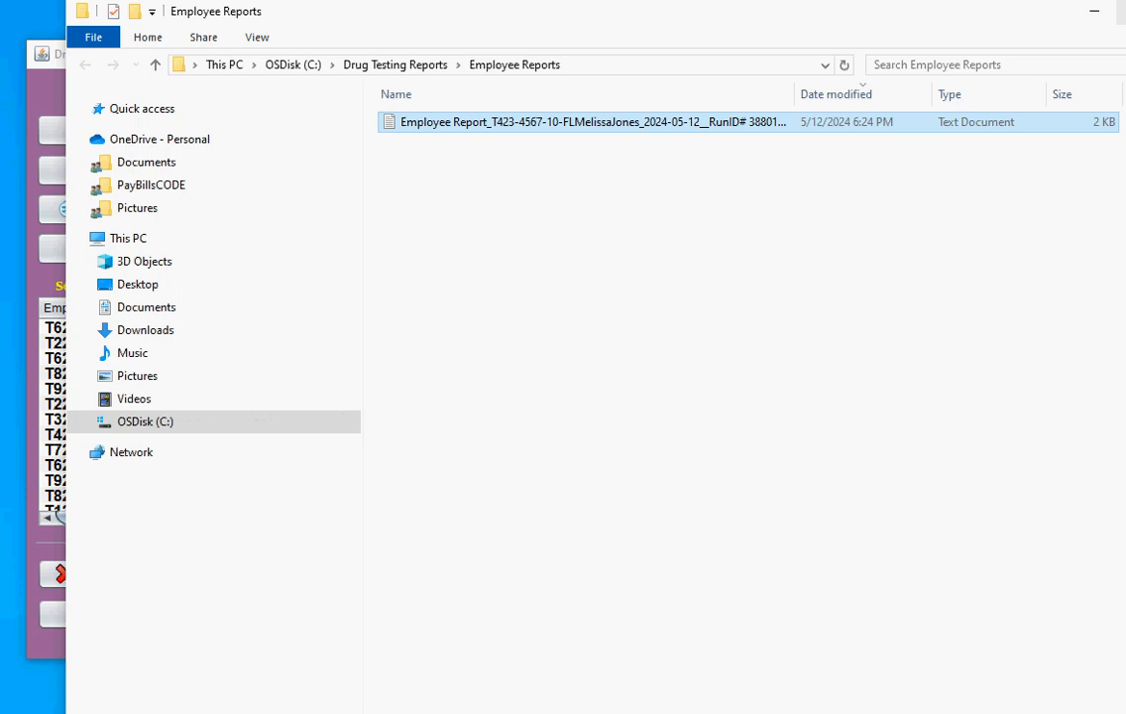
key("alt+F4")
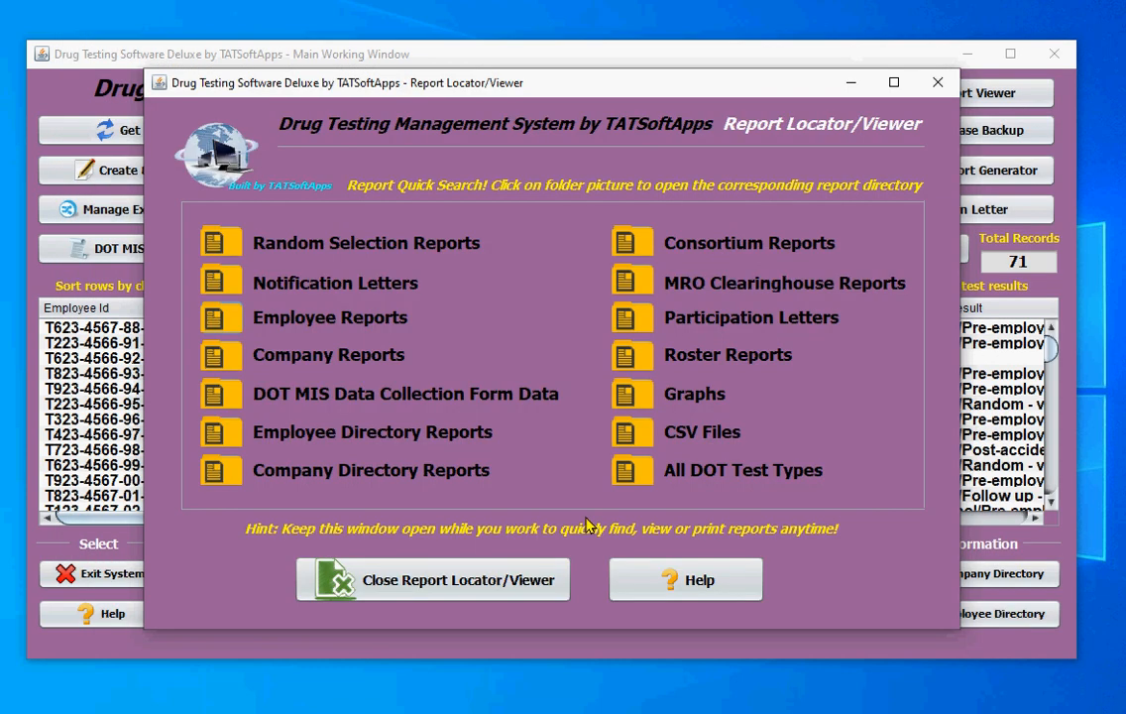
left_click(847, 84)
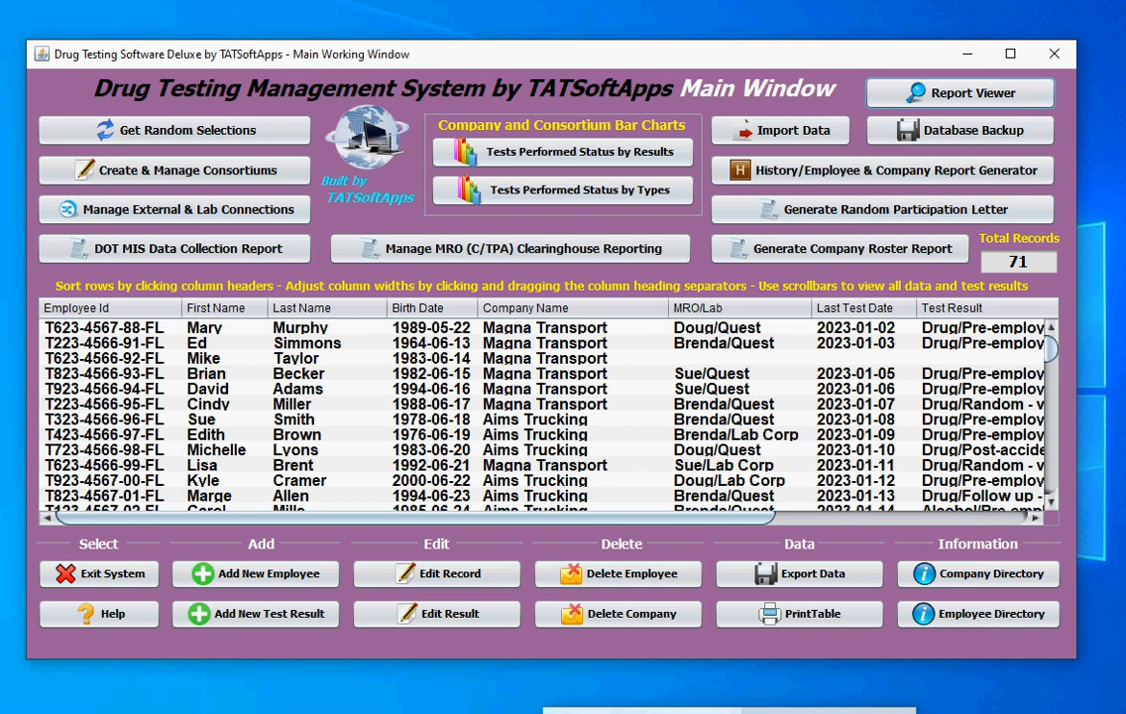
Open the Company Reports folder through the Report Viewer and open the Argos Tower company report file dated 2024-05-12
left_click(959, 93)
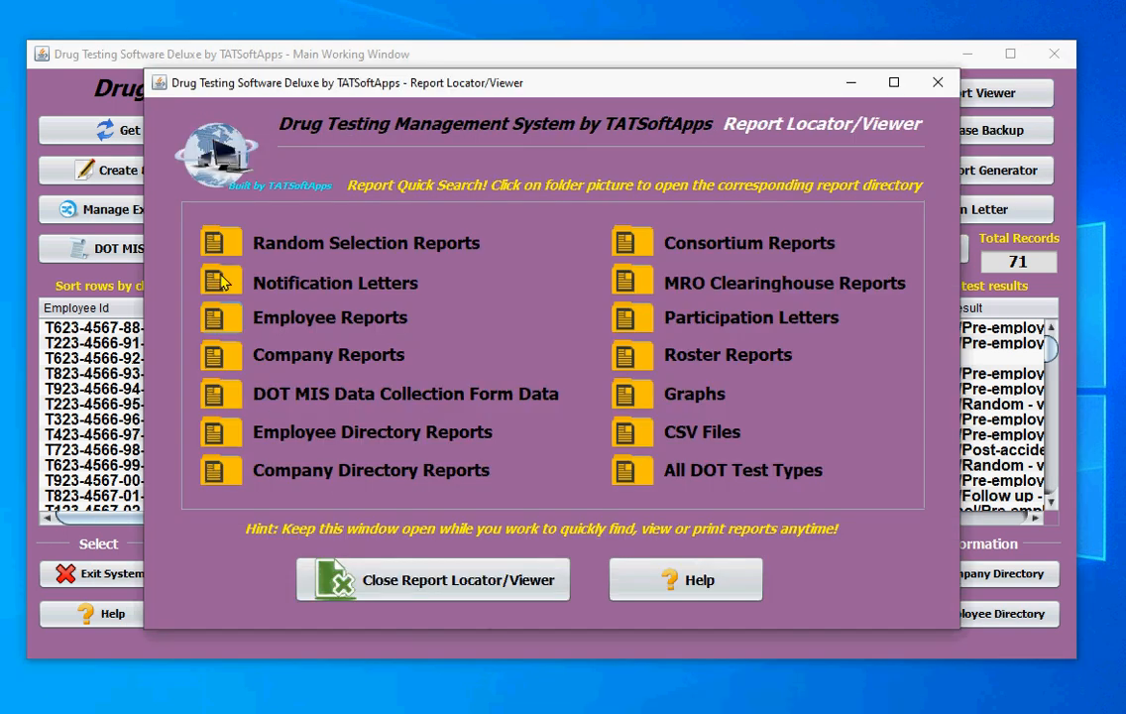
left_click(214, 360)
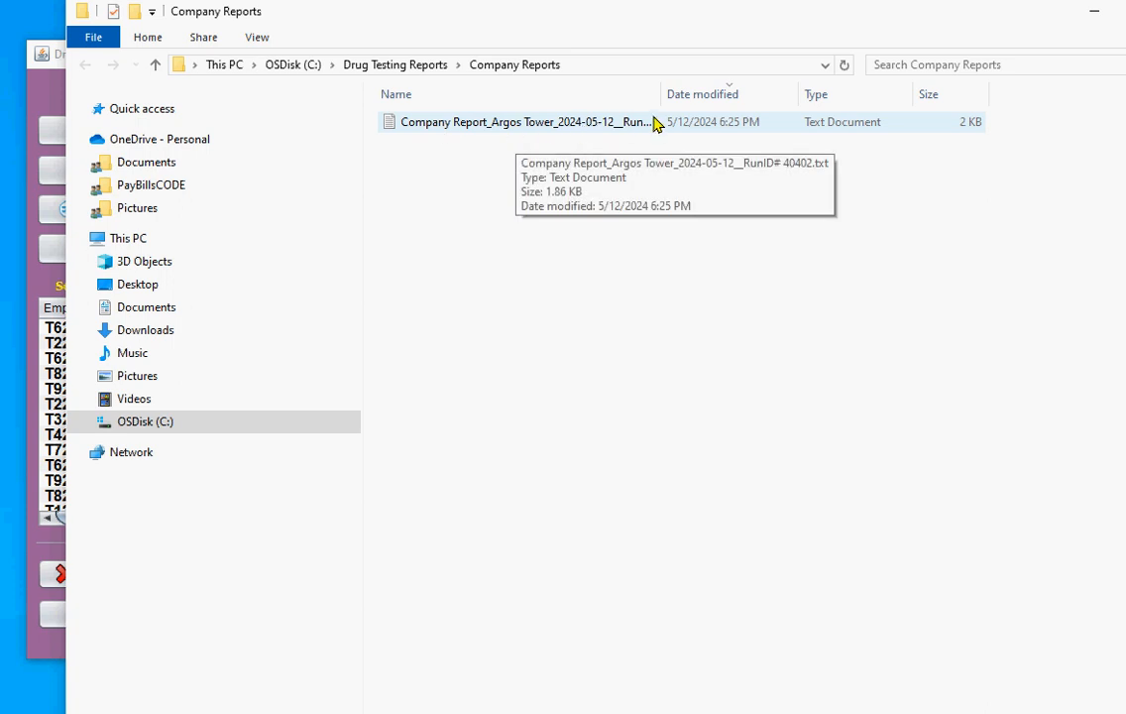
left_click(511, 121)
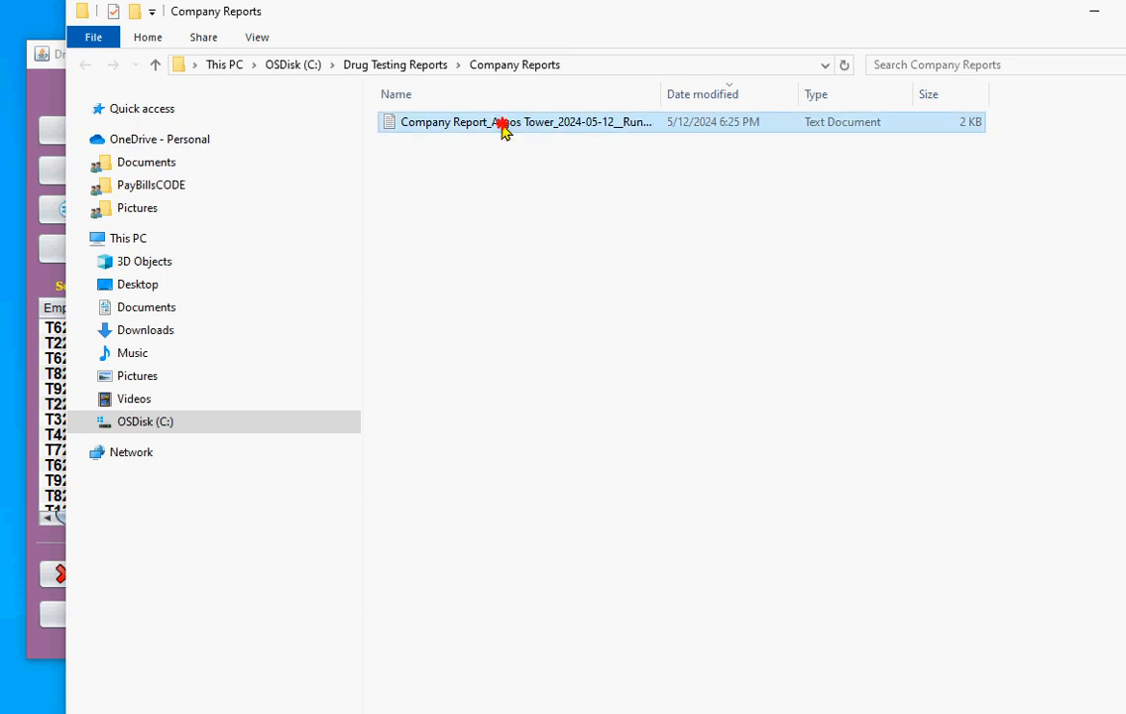
double_click(500, 123)
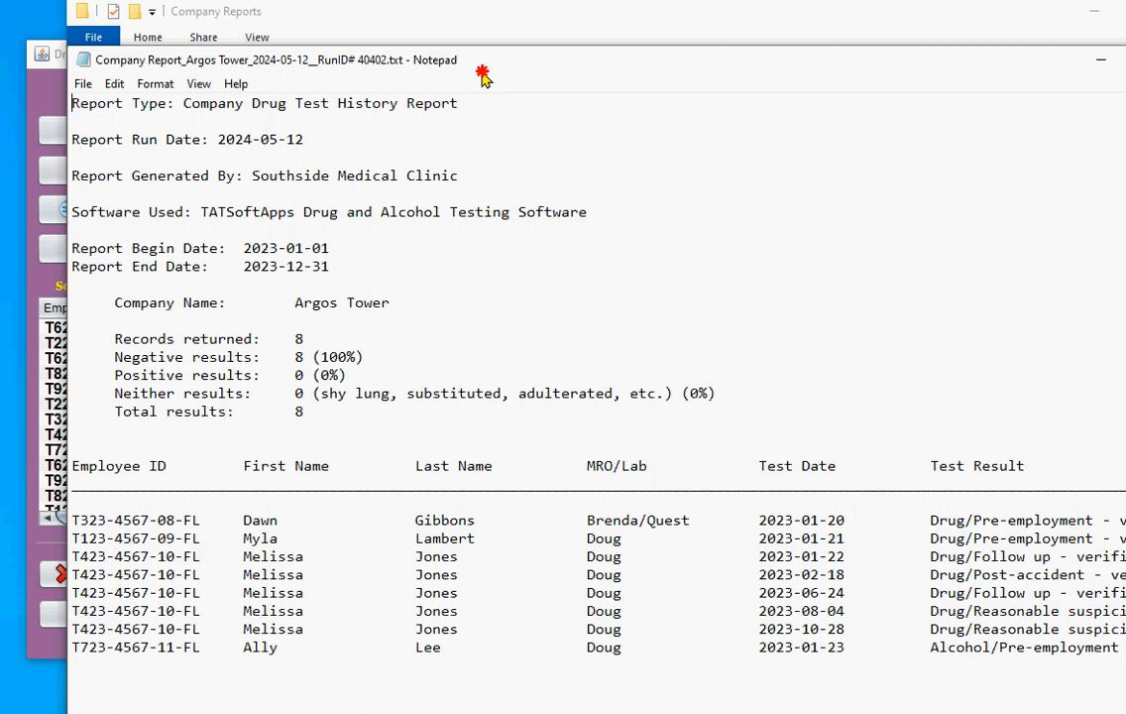
Reposition and widen the Argos Tower report window and examine its header, result summary and table of employee tests
left_click_drag(482, 72, 551, 59)
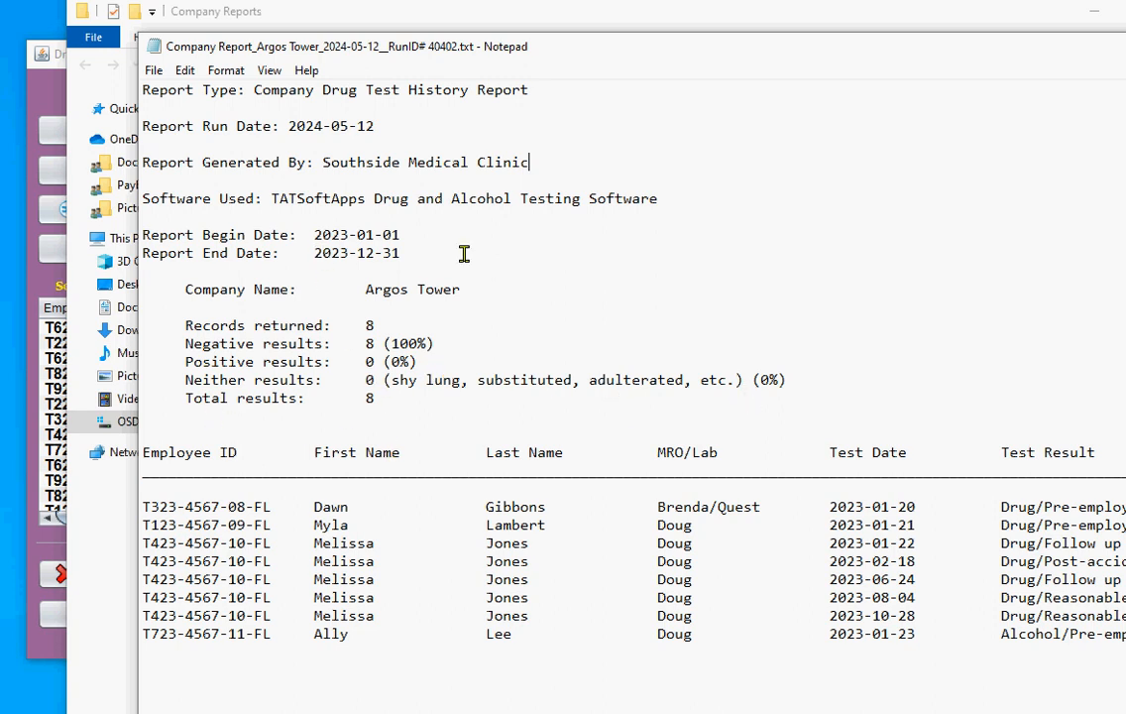
left_click_drag(709, 58, 536, 34)
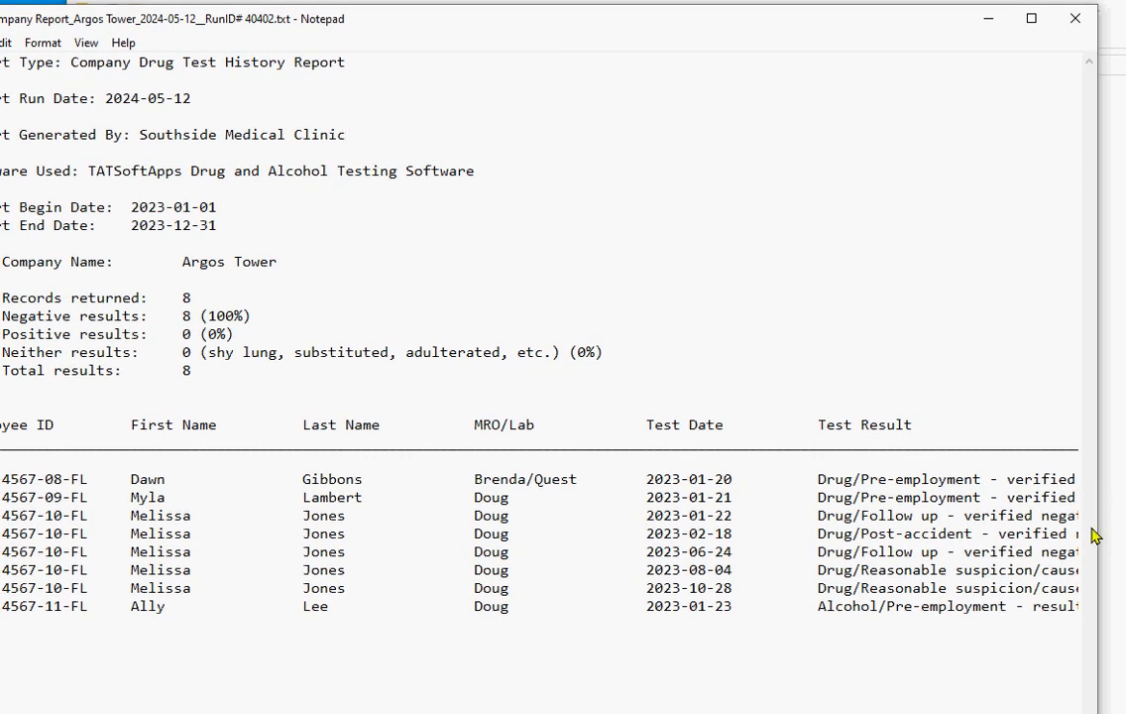
left_click_drag(1099, 535, 1119, 536)
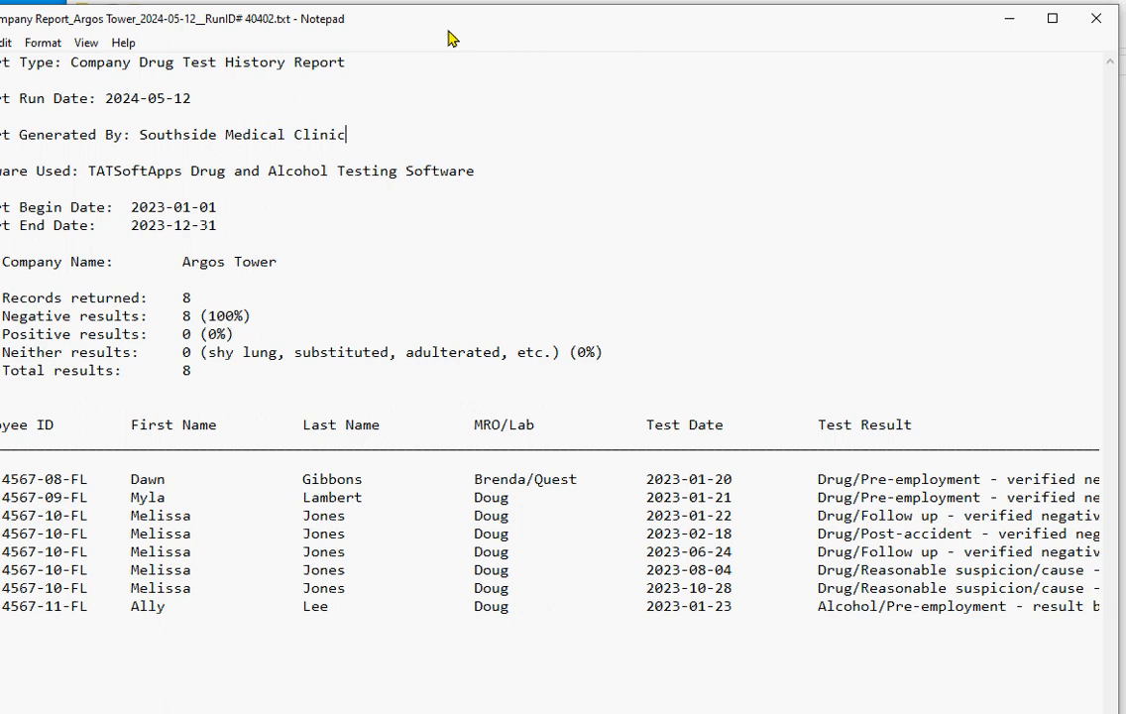
left_click_drag(448, 26, 444, 51)
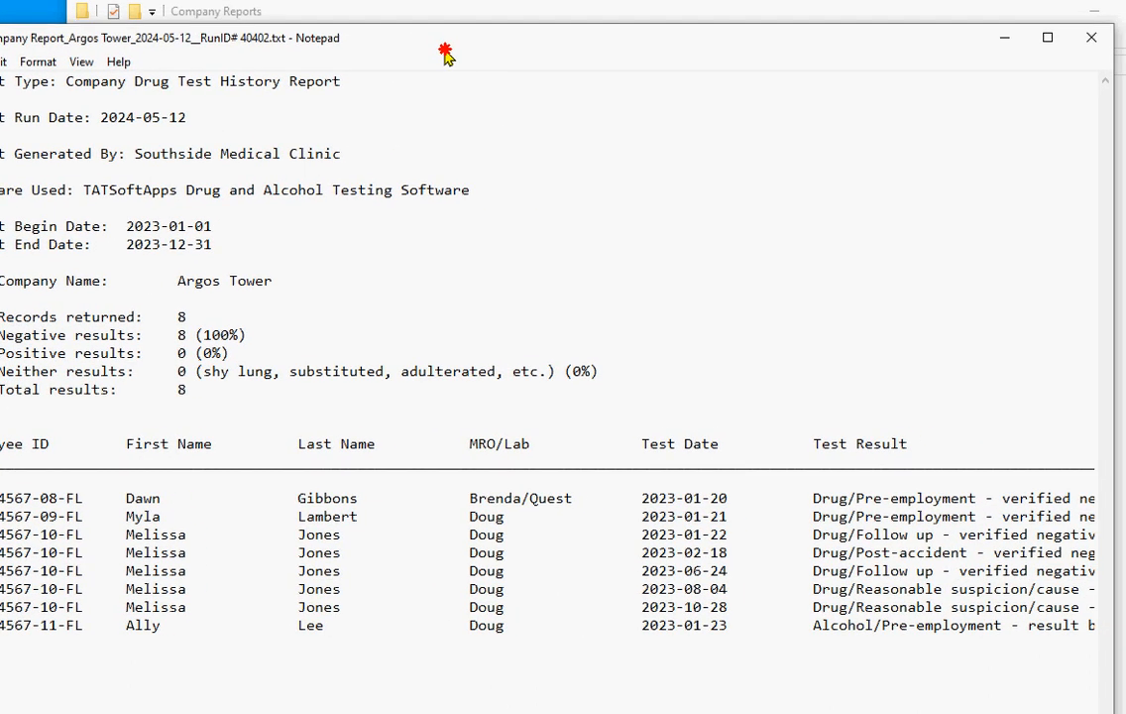
Close the Argos Tower report and the Company Reports folder, and minimize the Report Locator/Viewer to return to the main window
left_click(1090, 38)
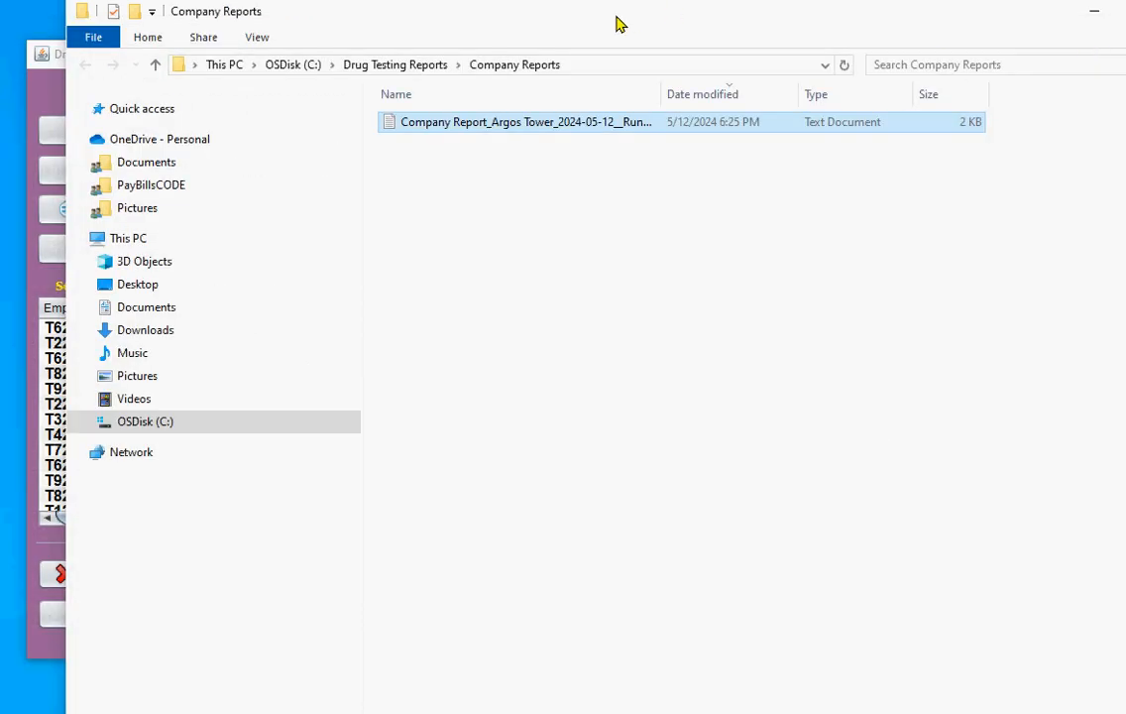
left_click_drag(615, 14, 1125, 81)
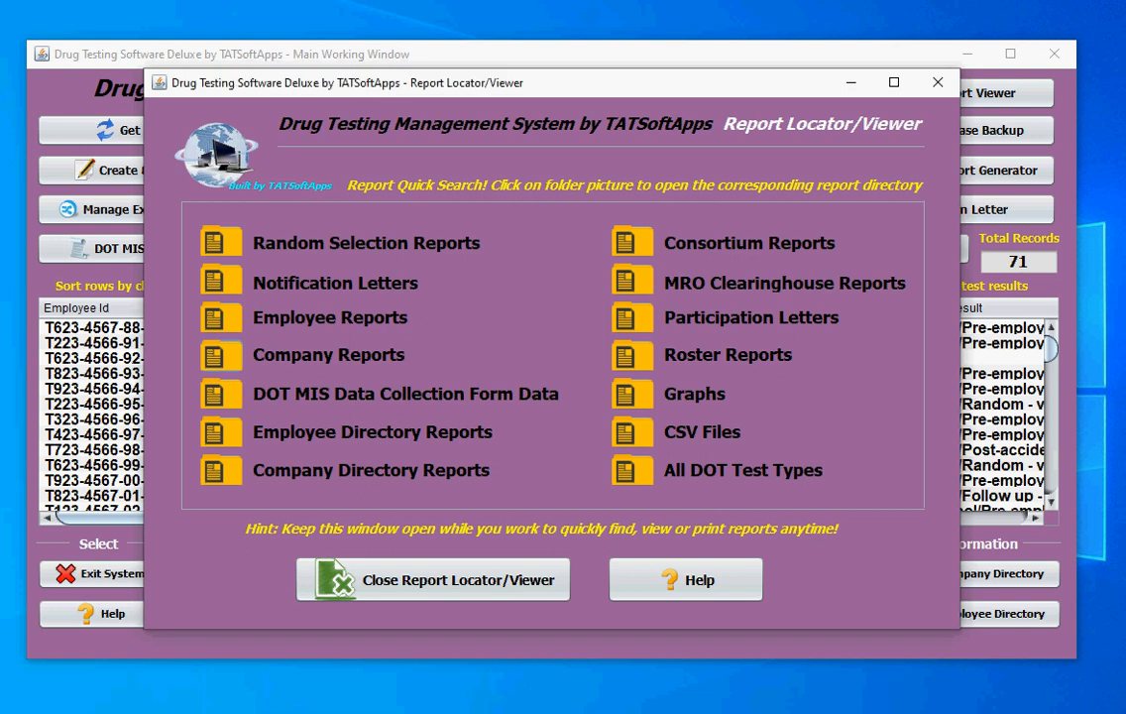
left_click(851, 82)
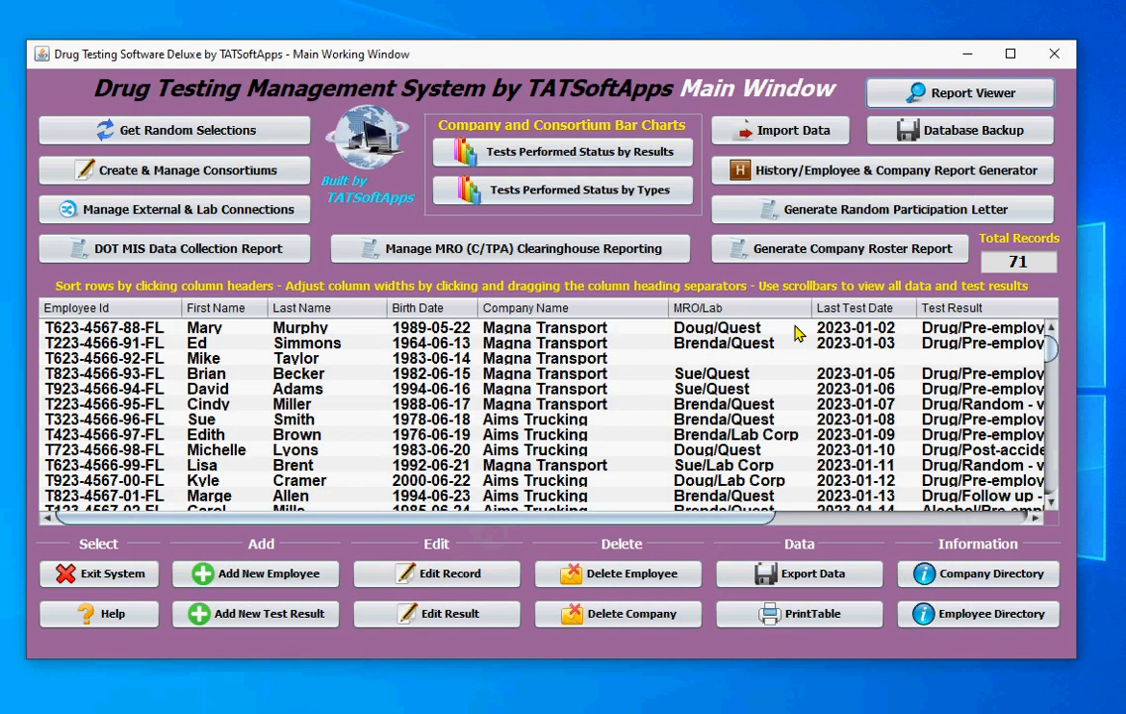
Open the History/Employee & Company Report Generator and select the Magna Transport employee record with test date 2023-01-06
left_click(778, 170)
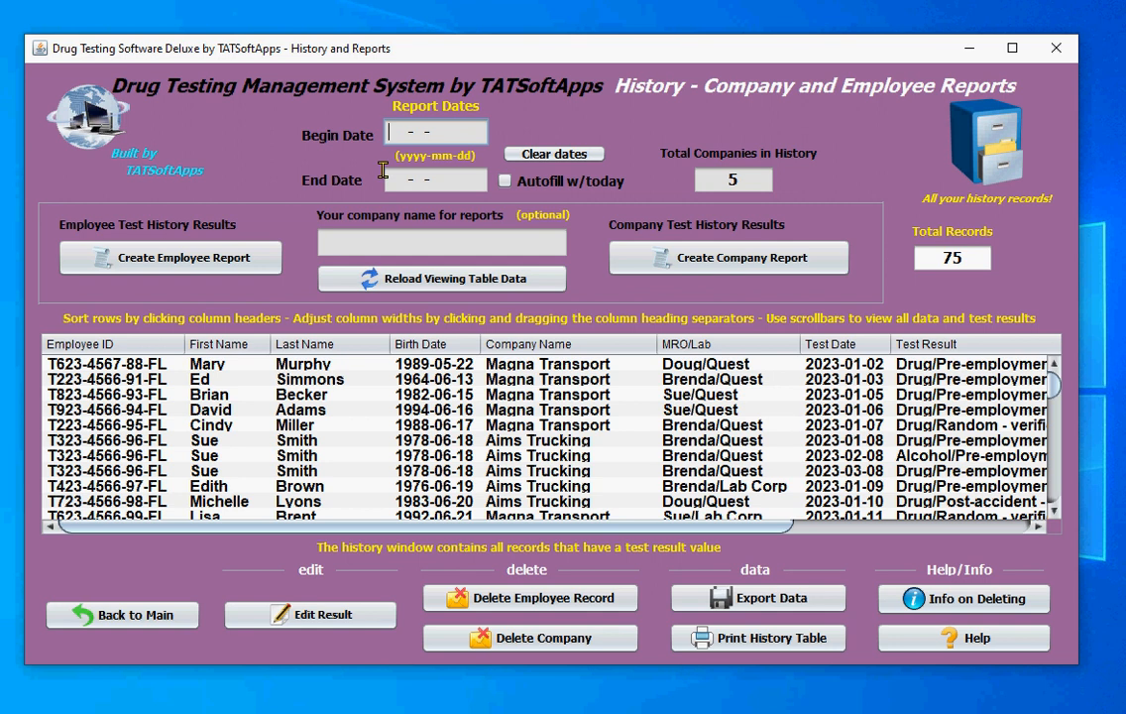
left_click(357, 237)
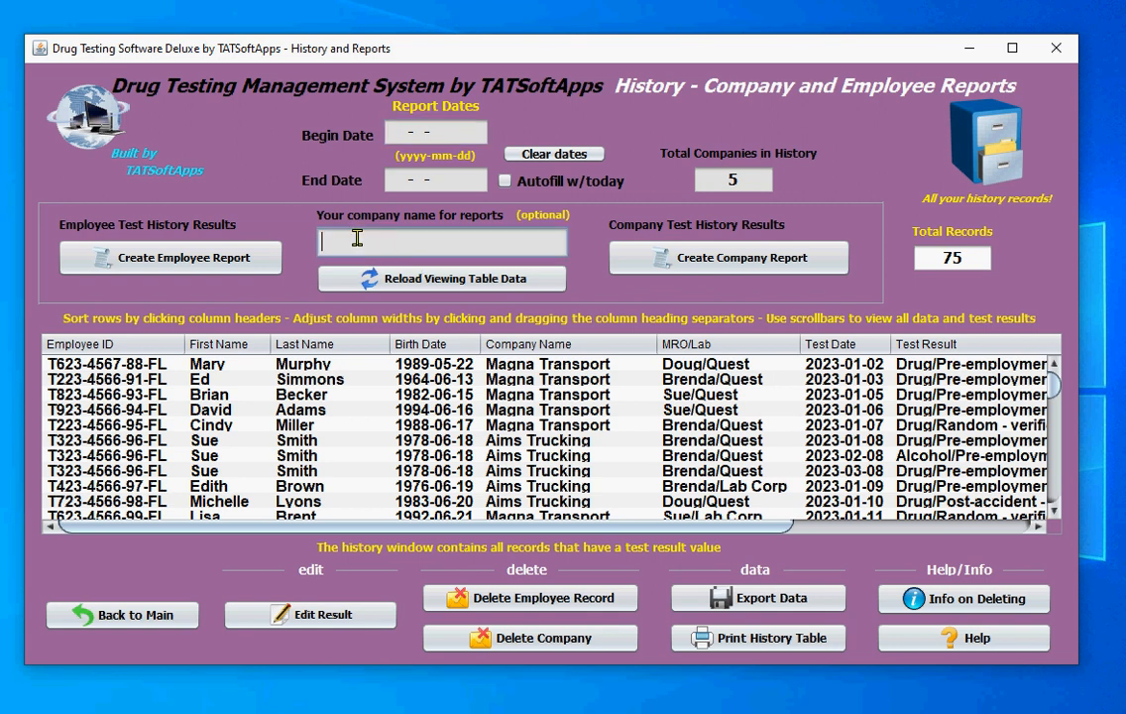
left_click(292, 409)
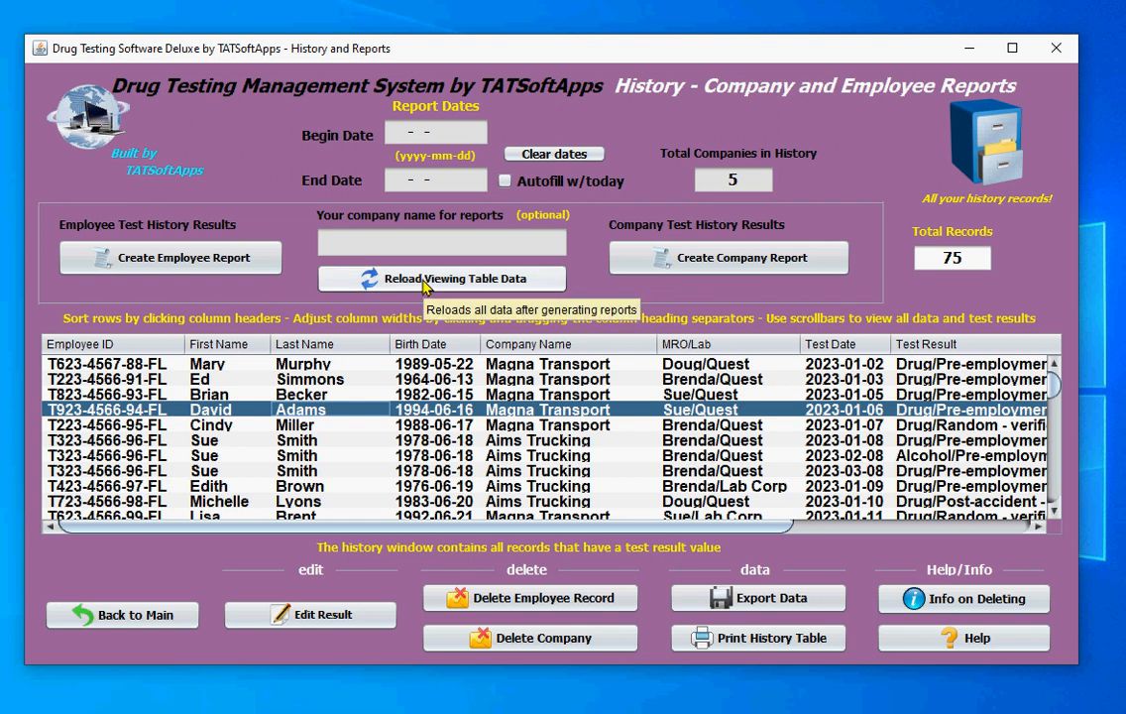
Read the History window's help message, close it, and go back to the main window
left_click(945, 635)
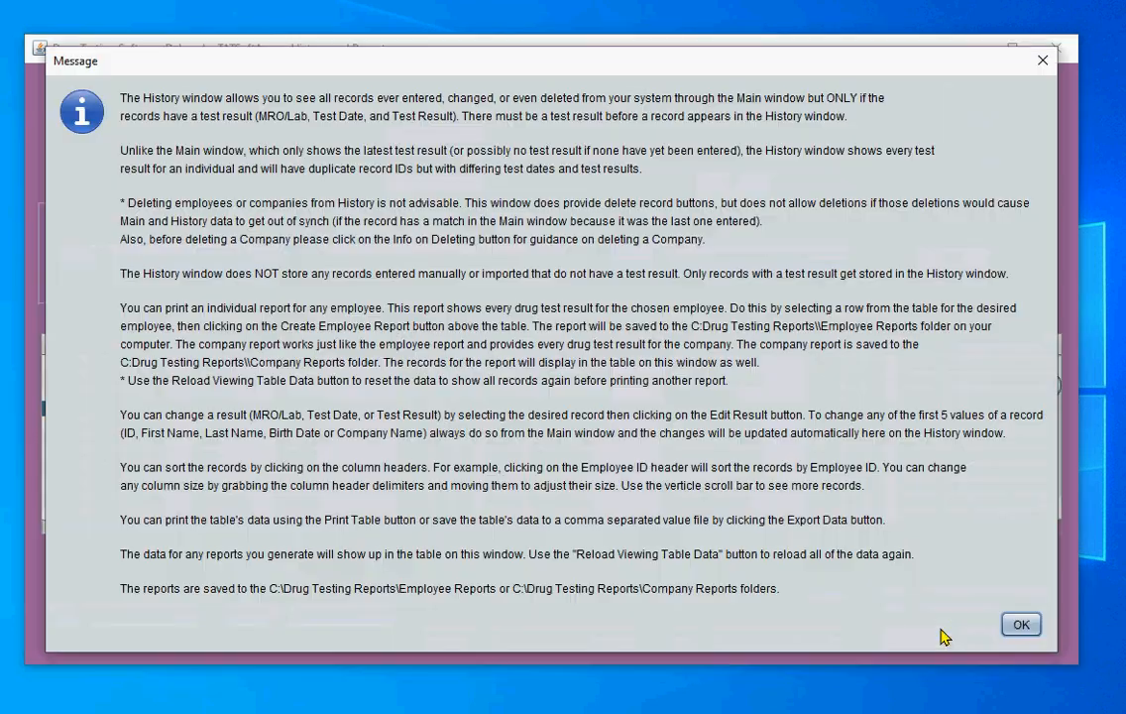
left_click(1019, 624)
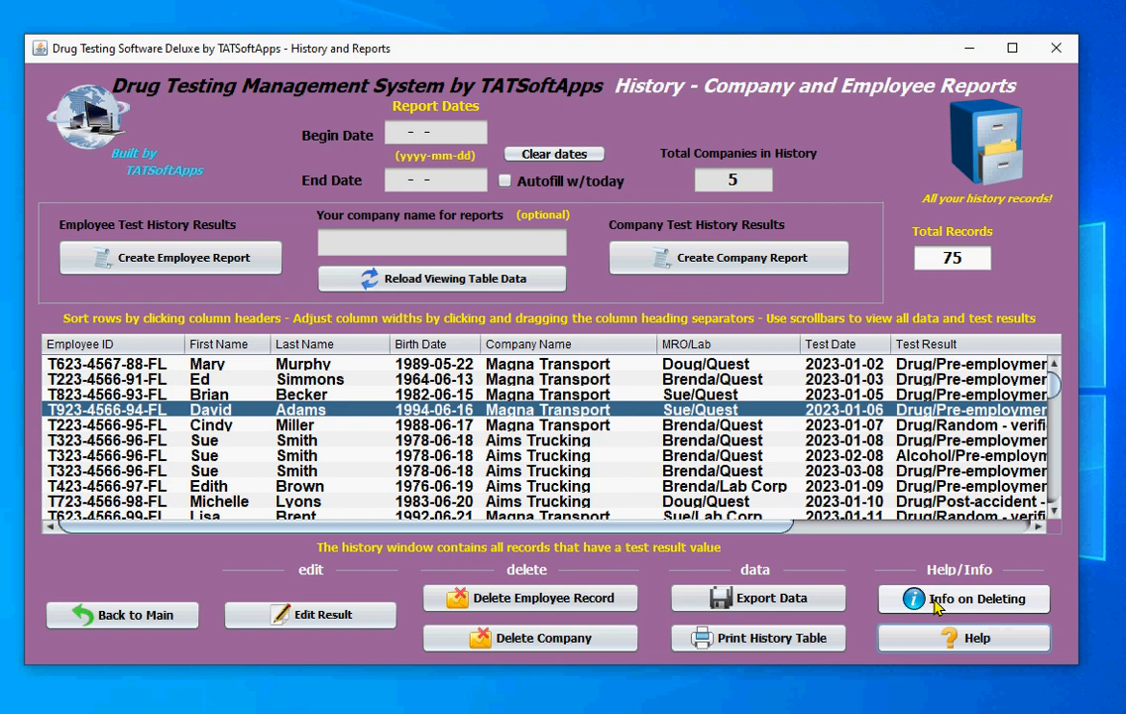
left_click(159, 622)
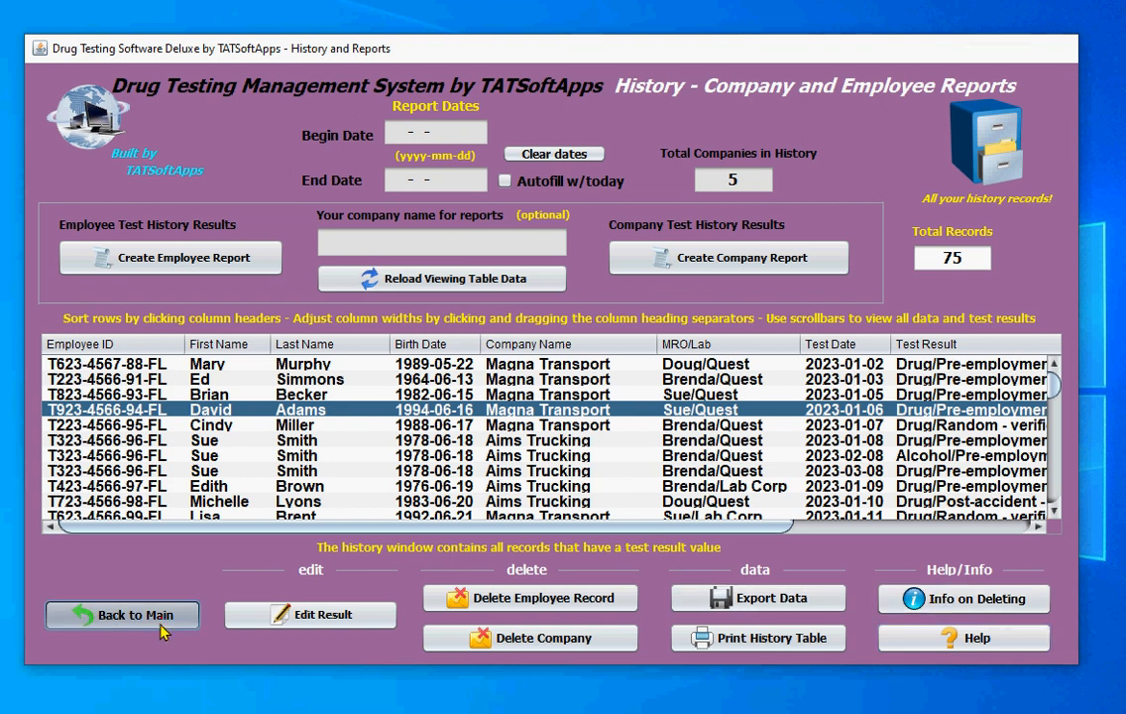